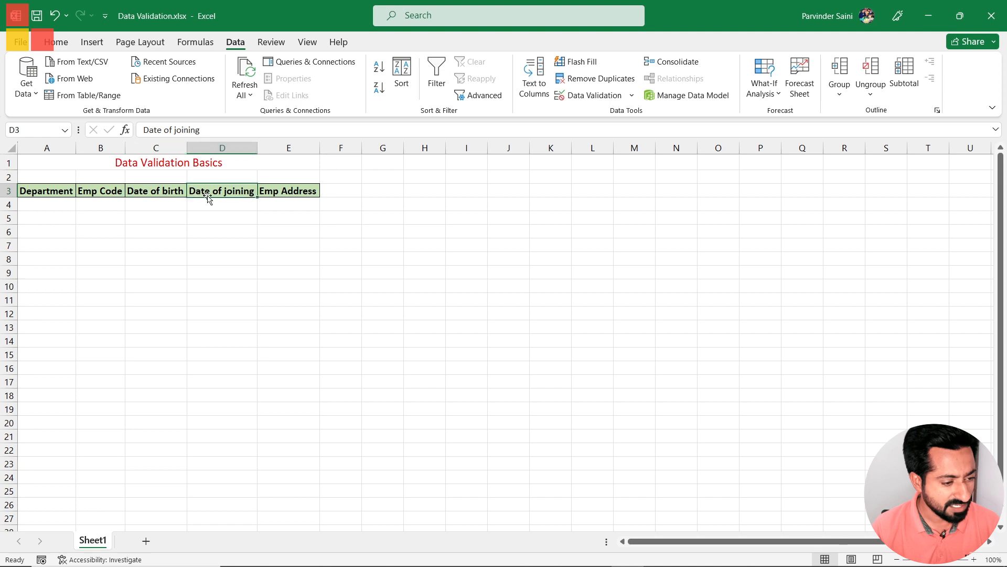
left_click(293, 192)
left_click_drag(53, 204, 56, 329)
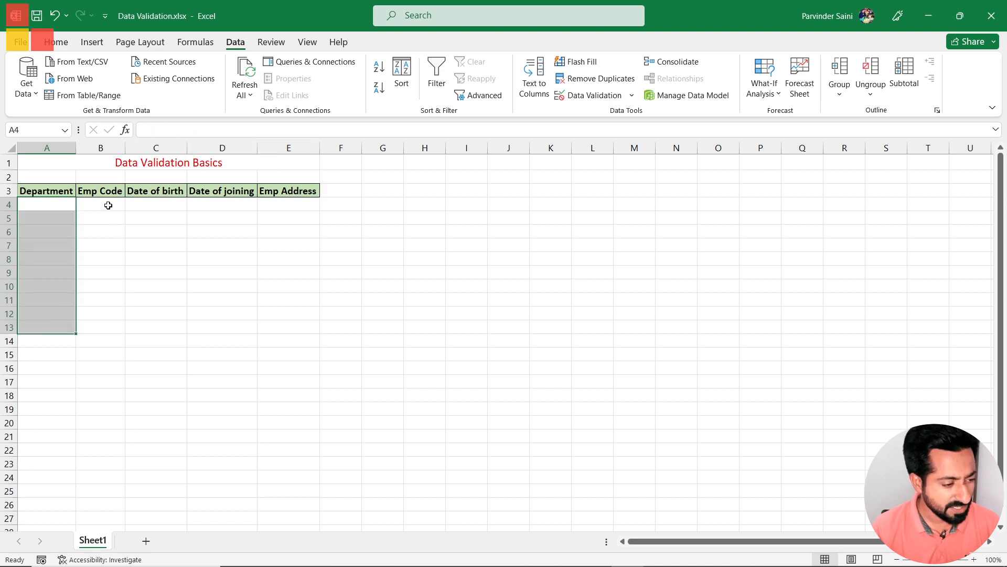
left_click_drag(105, 207, 116, 314)
left_click_drag(150, 201, 162, 297)
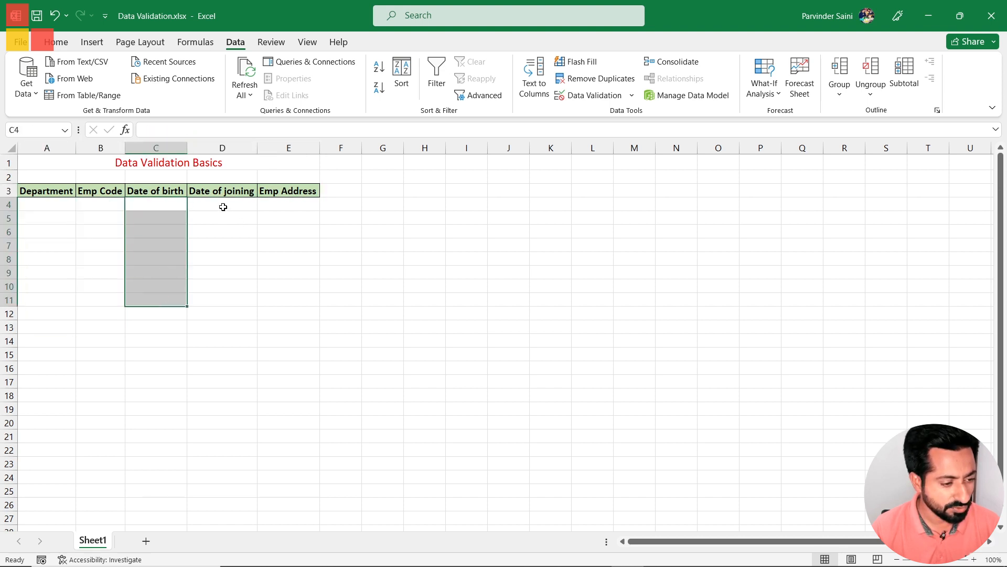
left_click_drag(223, 206, 220, 308)
left_click_drag(285, 205, 279, 307)
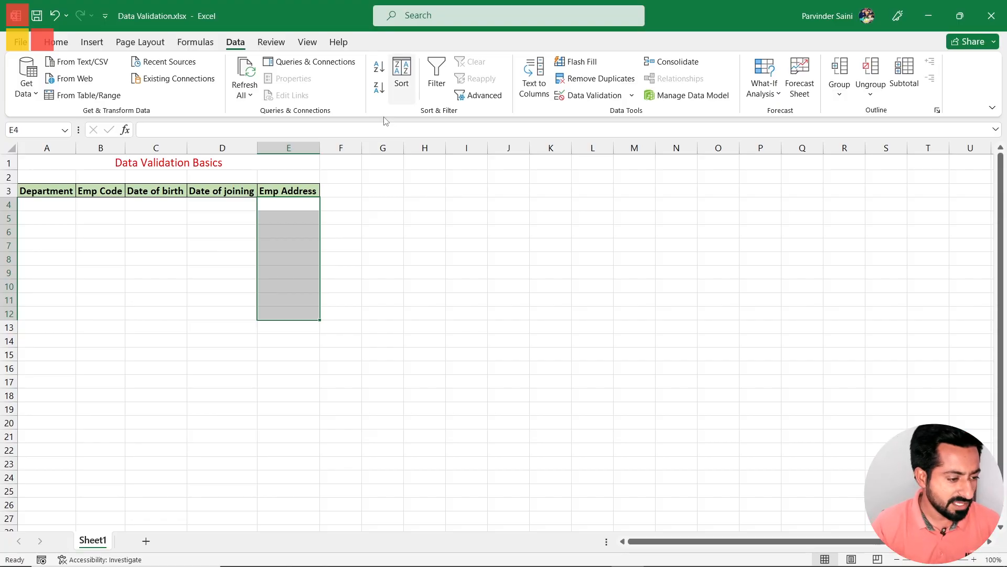
- Add a data validation rule to cell A4 that allows only a list of Sales, Management, Accounts
left_click(34, 205)
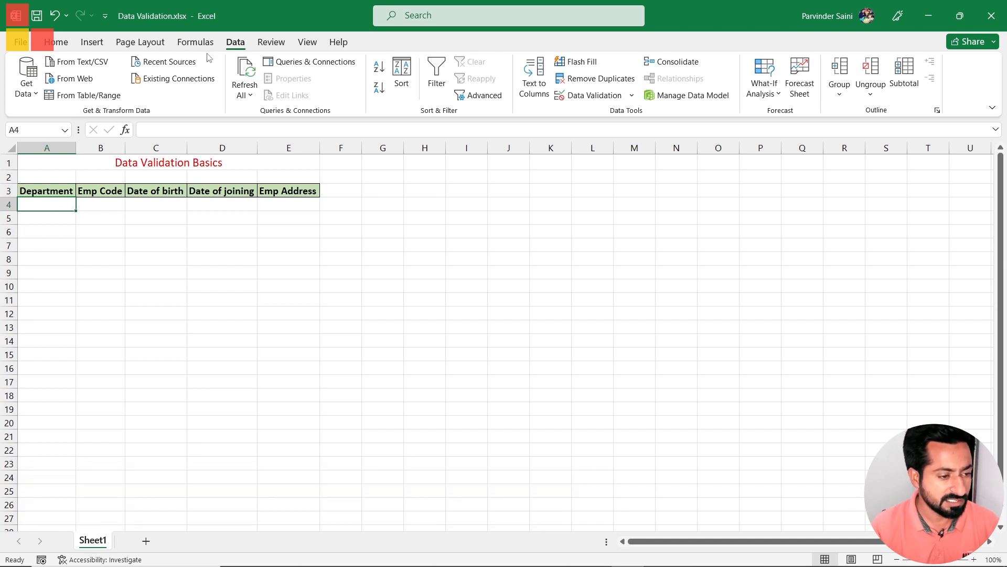
left_click(592, 100)
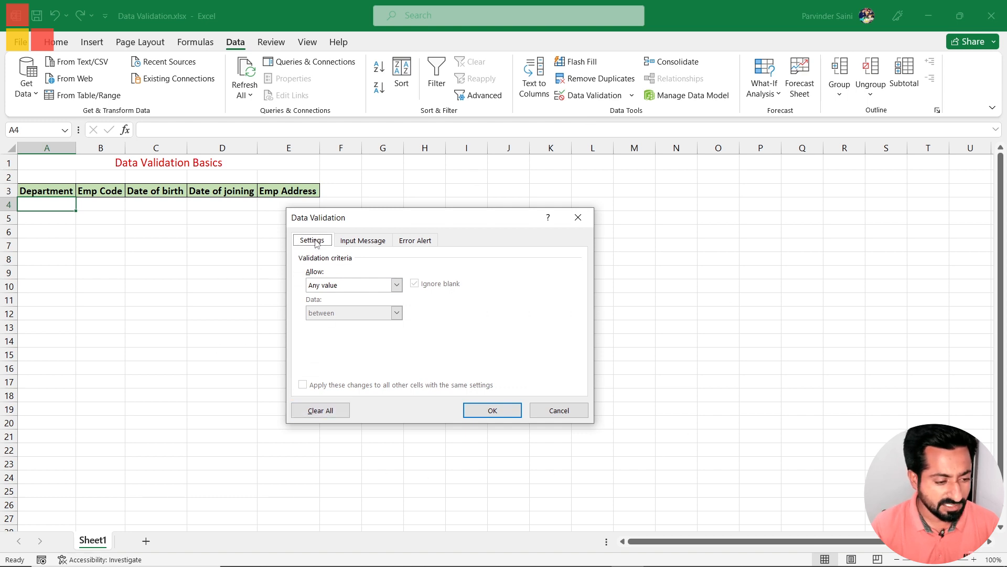
left_click(363, 241)
left_click(416, 241)
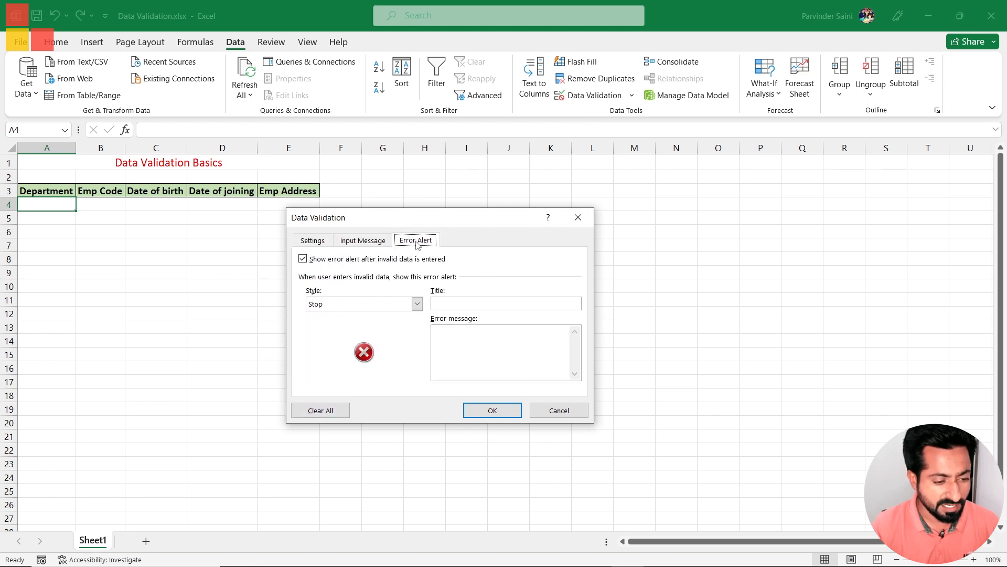
left_click(314, 244)
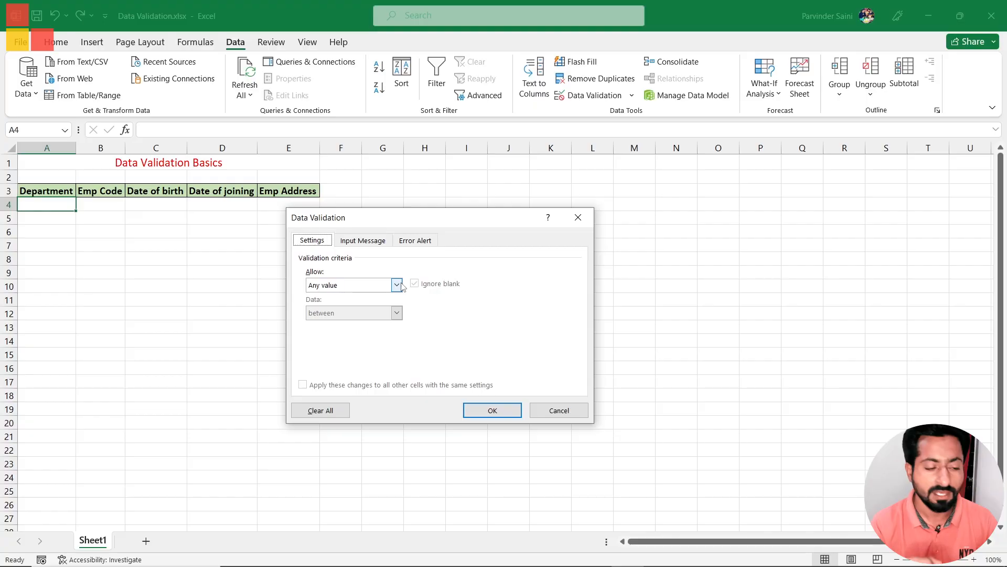
left_click(398, 285)
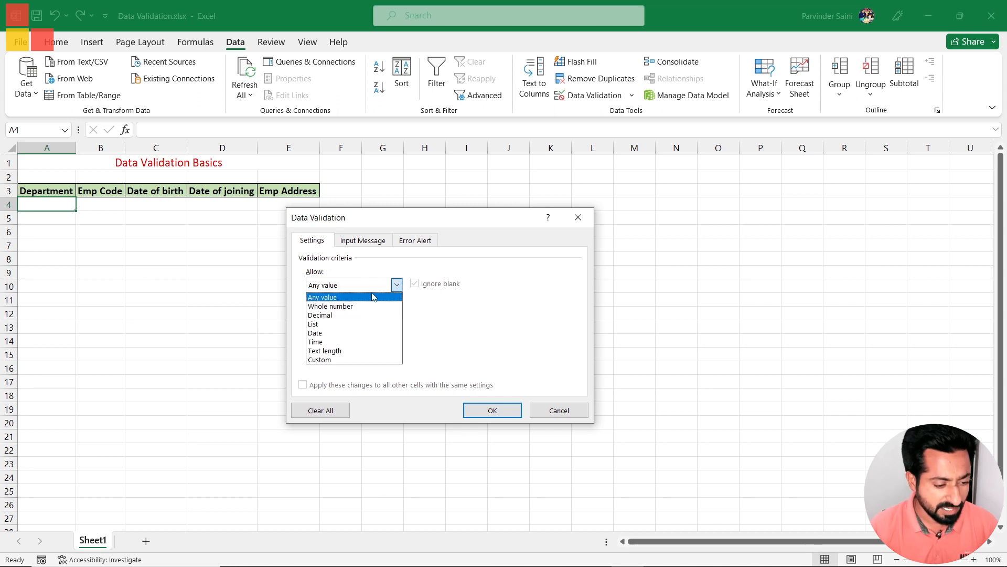
left_click(319, 324)
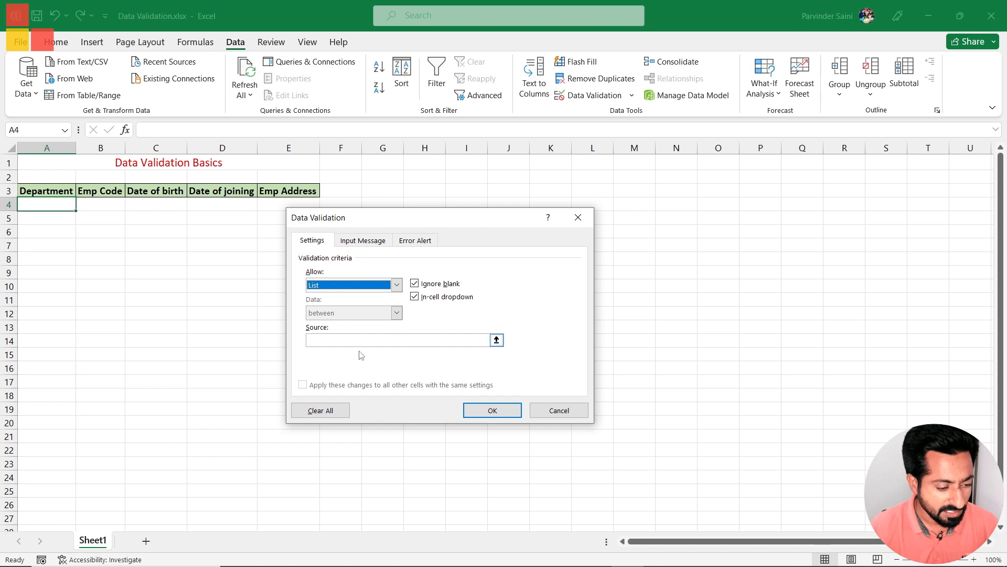
left_click(336, 339)
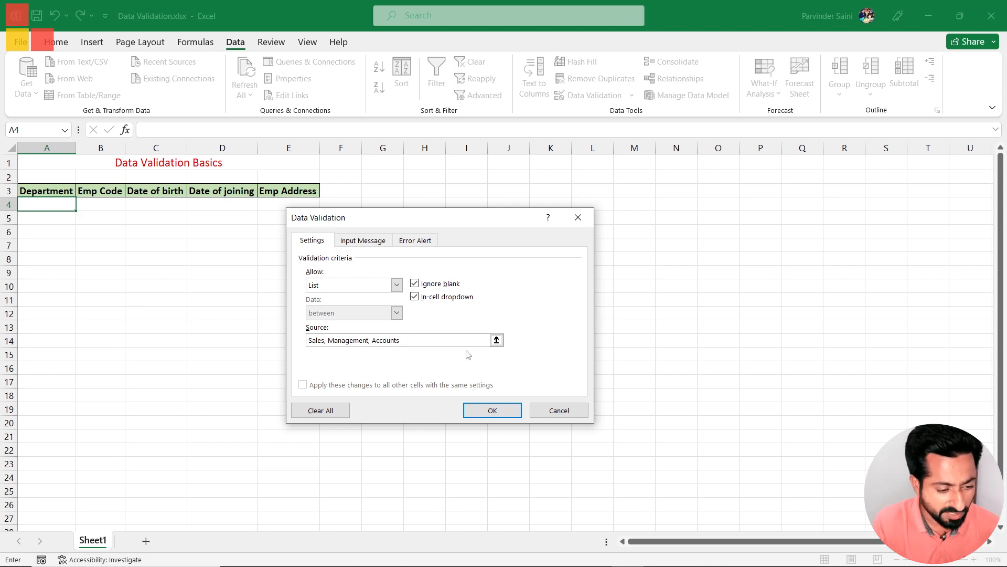
left_click(485, 411)
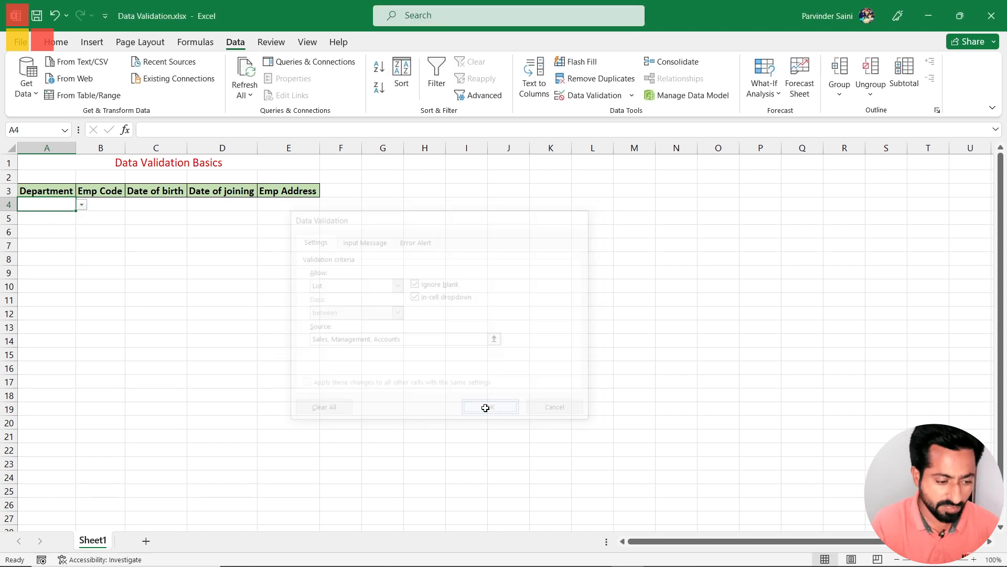
- Try the dropdown in cell A4 by choosing Management, Accounts and finally Sales
left_click(81, 206)
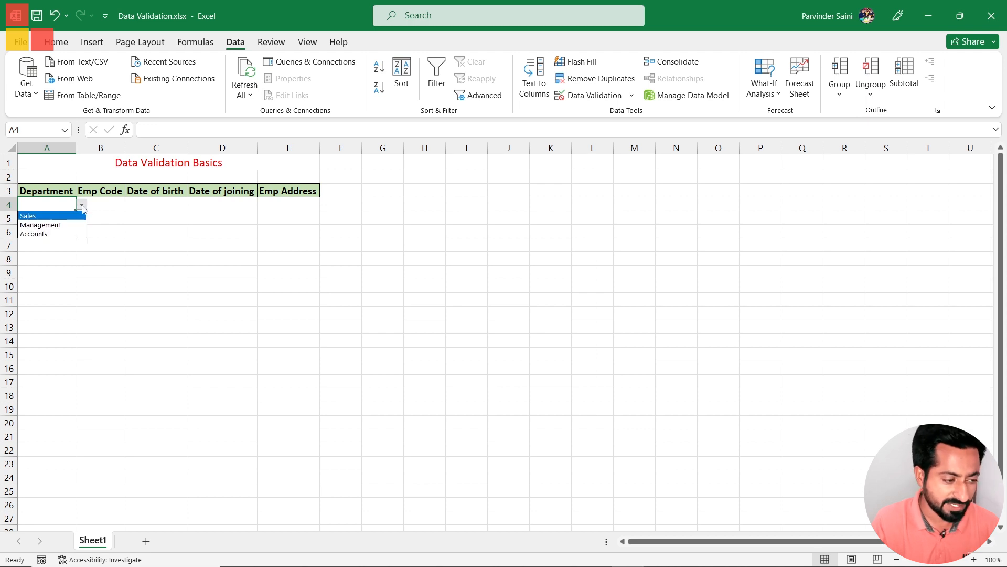
left_click(38, 225)
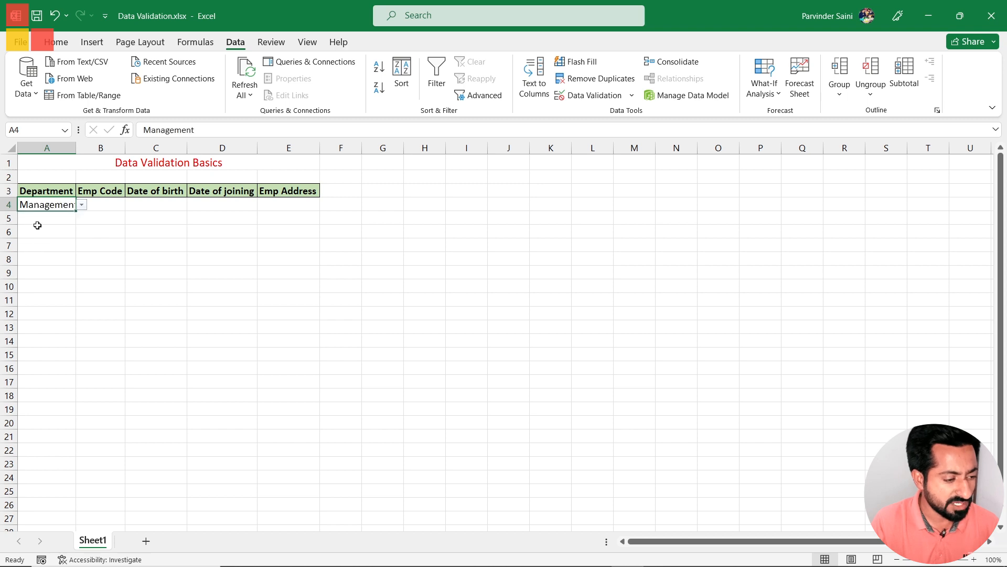
left_click(82, 205)
left_click(53, 234)
left_click(82, 205)
left_click(55, 217)
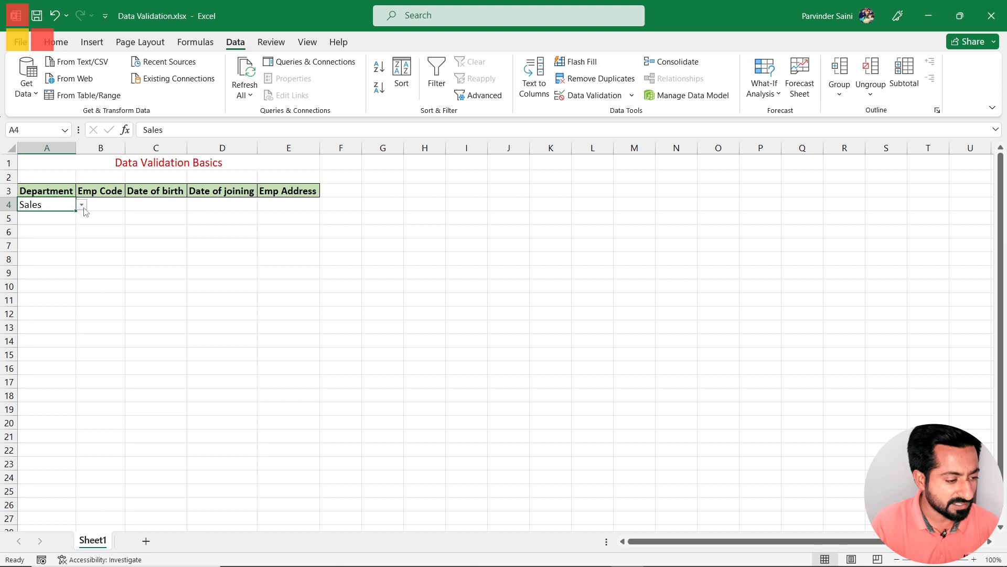
- Try to enter "Sales Department" in cell A4, and restore the entry to Sales
double_click(58, 207)
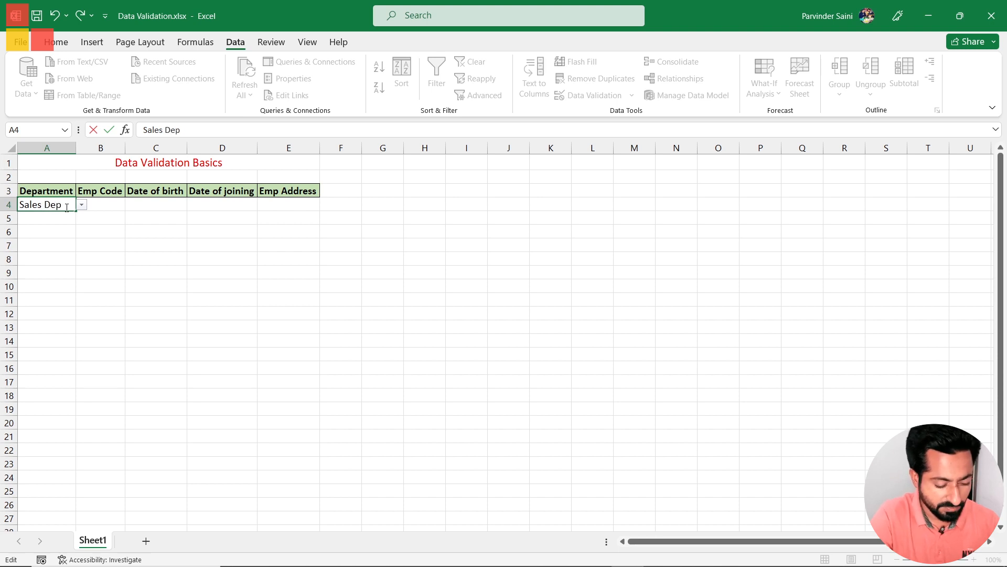
type("Department")
key("Return")
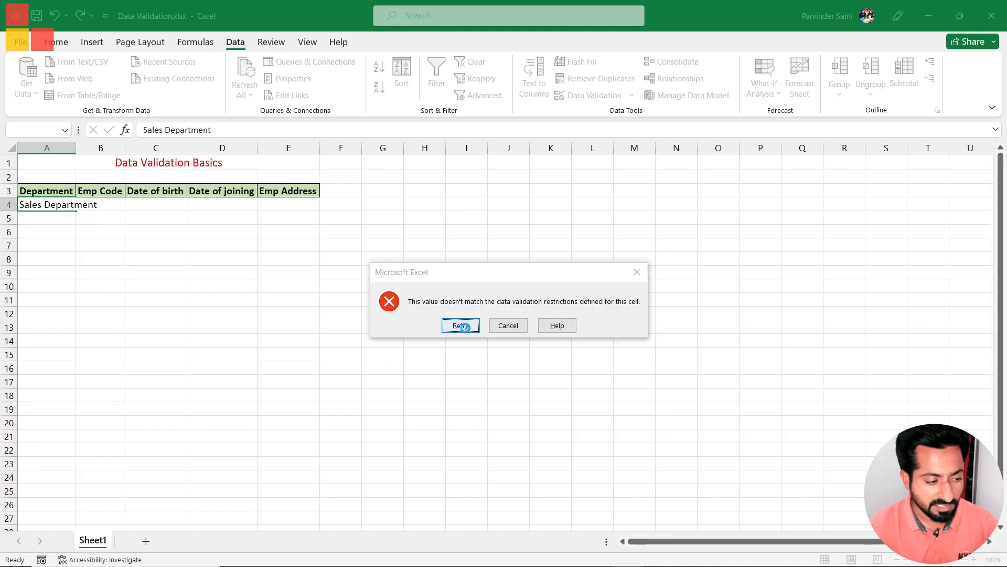
left_click(461, 325)
left_click(55, 205)
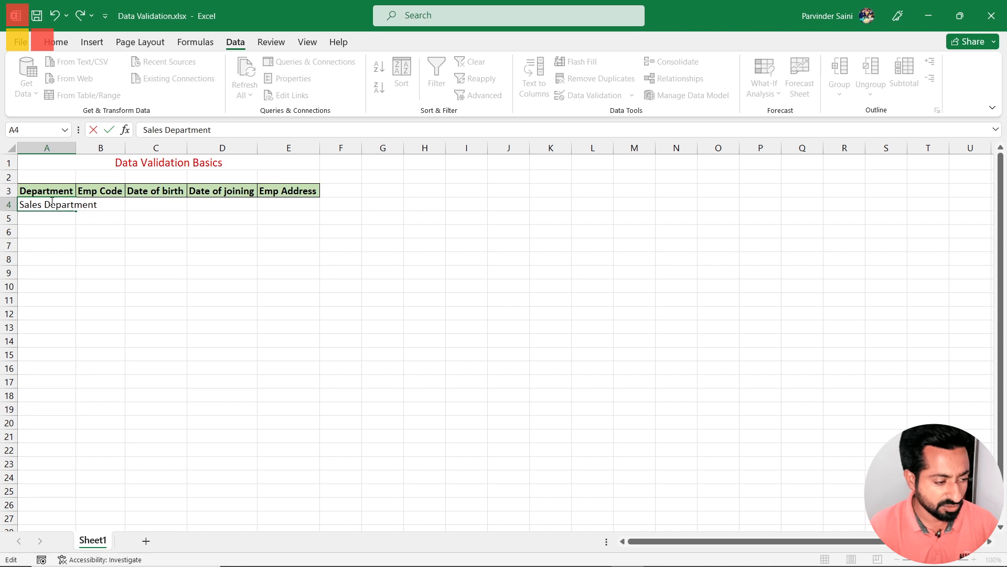
key("End")
key("BackSpace")
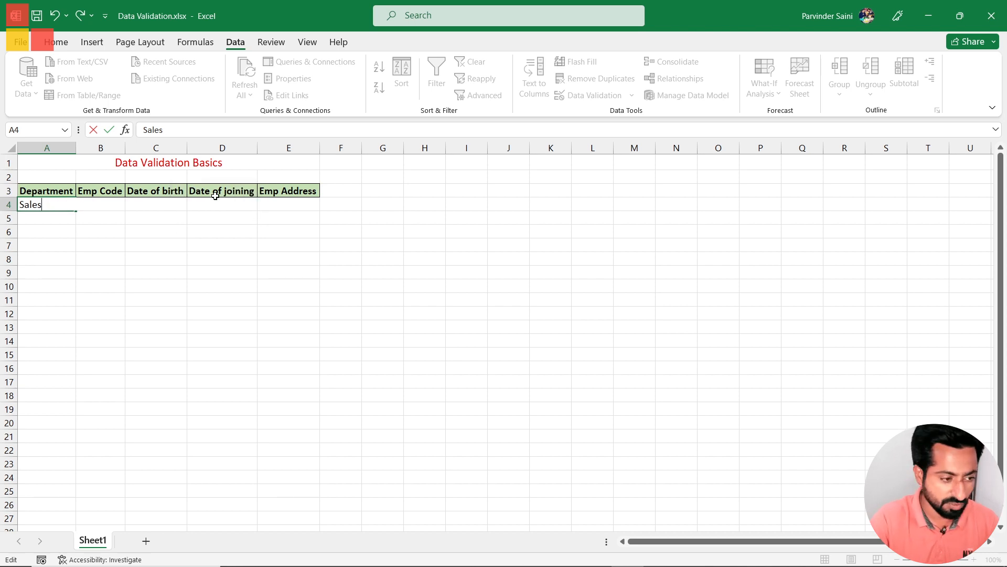
left_click(42, 204)
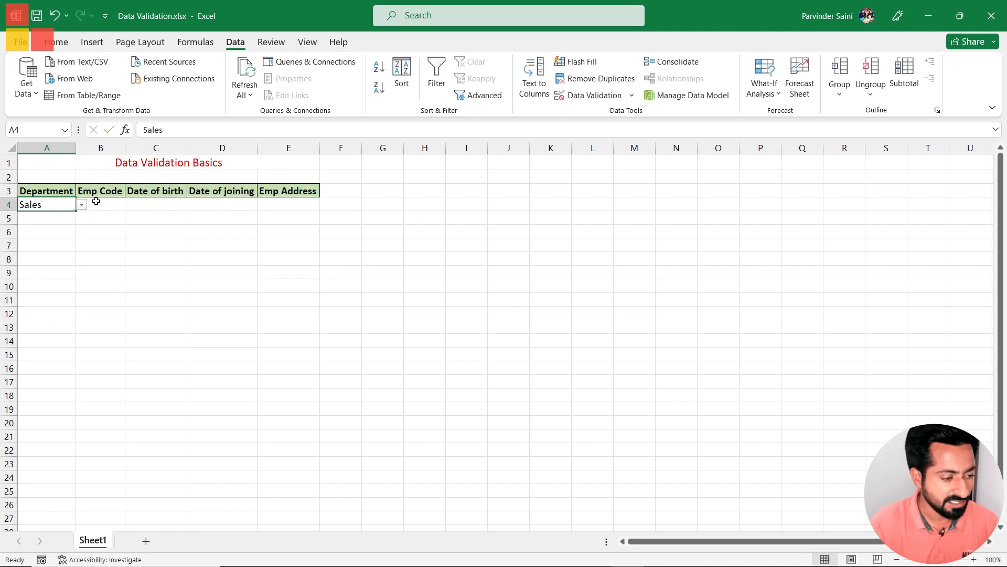
left_click(83, 206)
left_click(84, 207)
left_click(82, 205)
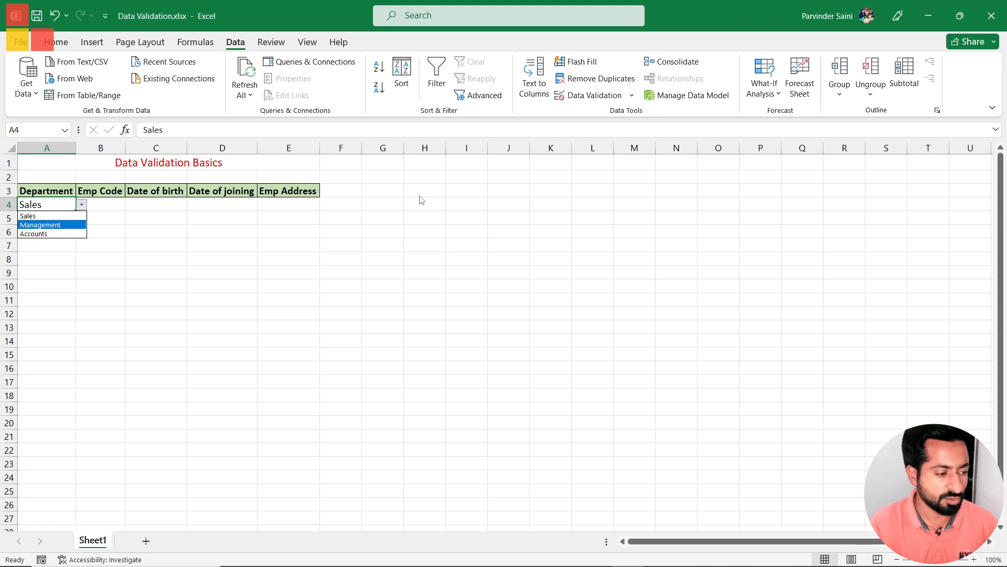
left_click(31, 206)
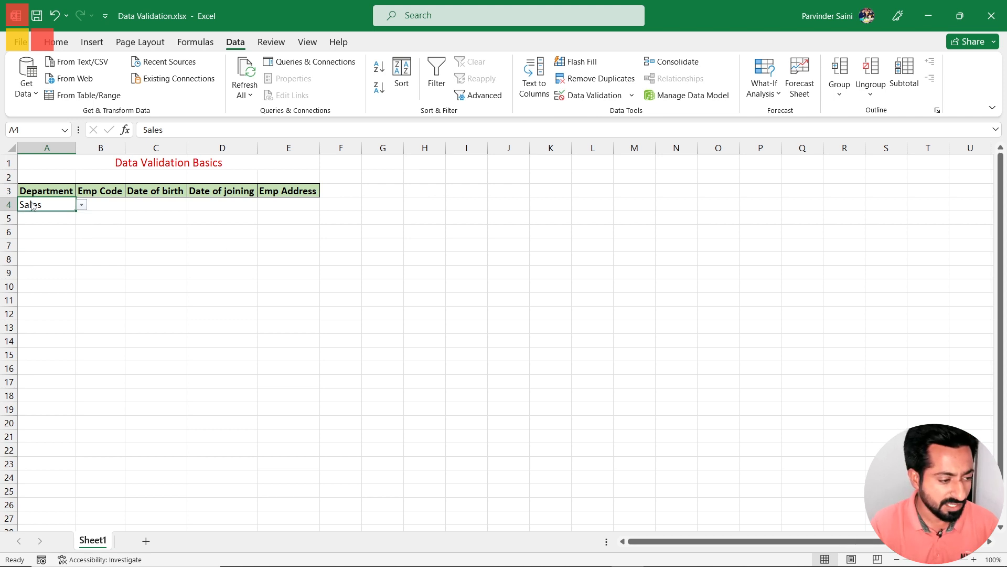
- Enter the department names Sales, Management and Accounts in cells M4 to M6
left_click(458, 204)
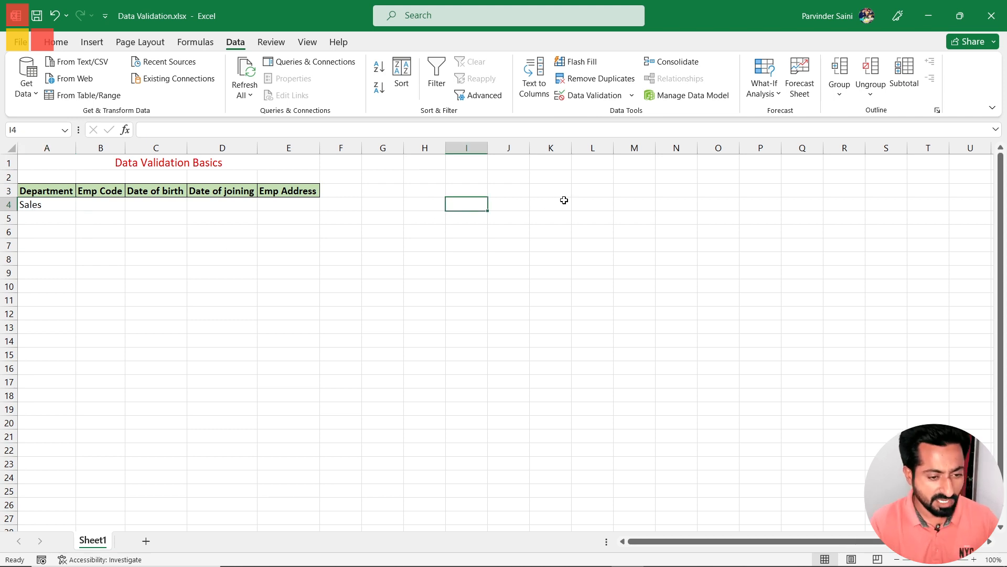
left_click(644, 210)
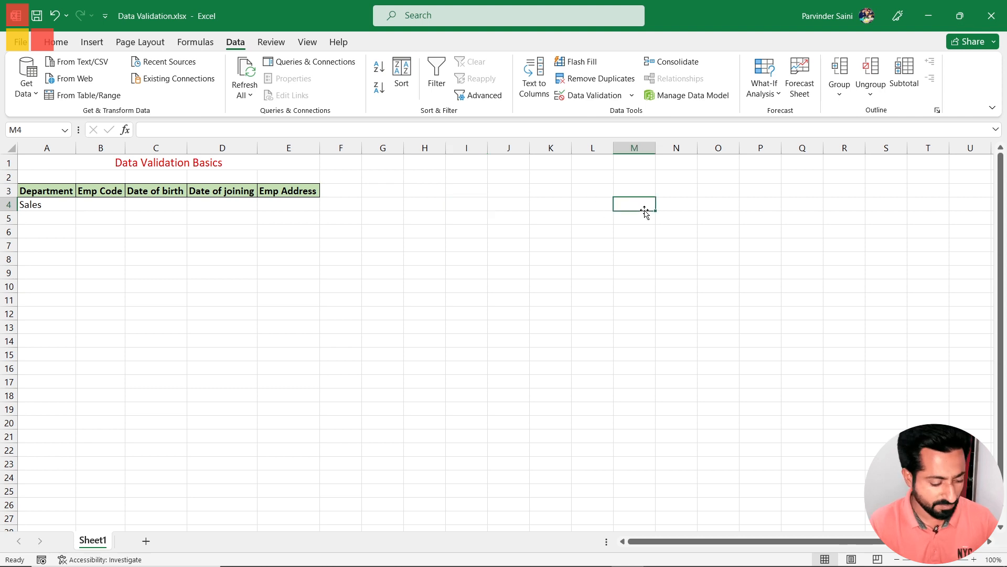
type("Sales")
key("Return")
type("Management")
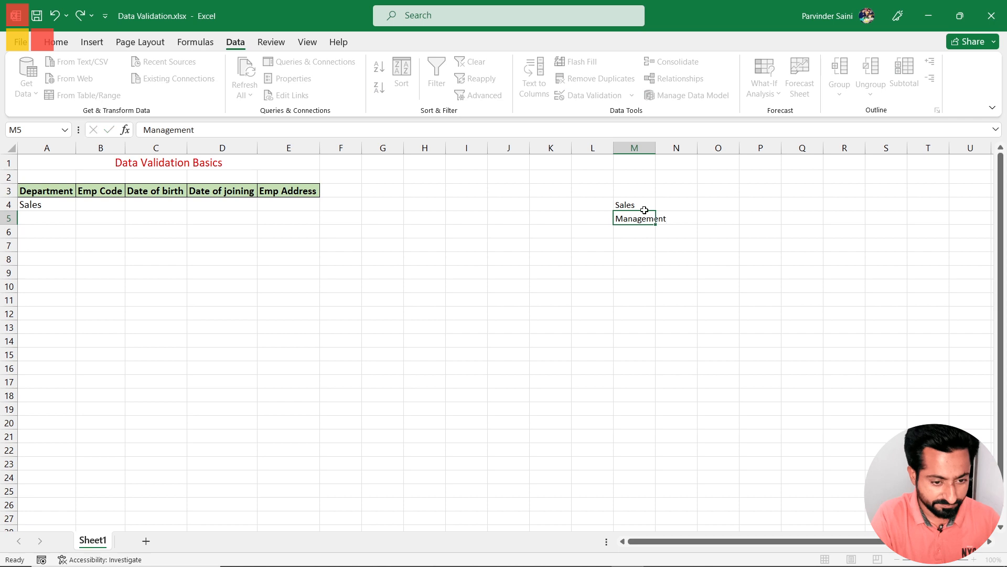
key("Return")
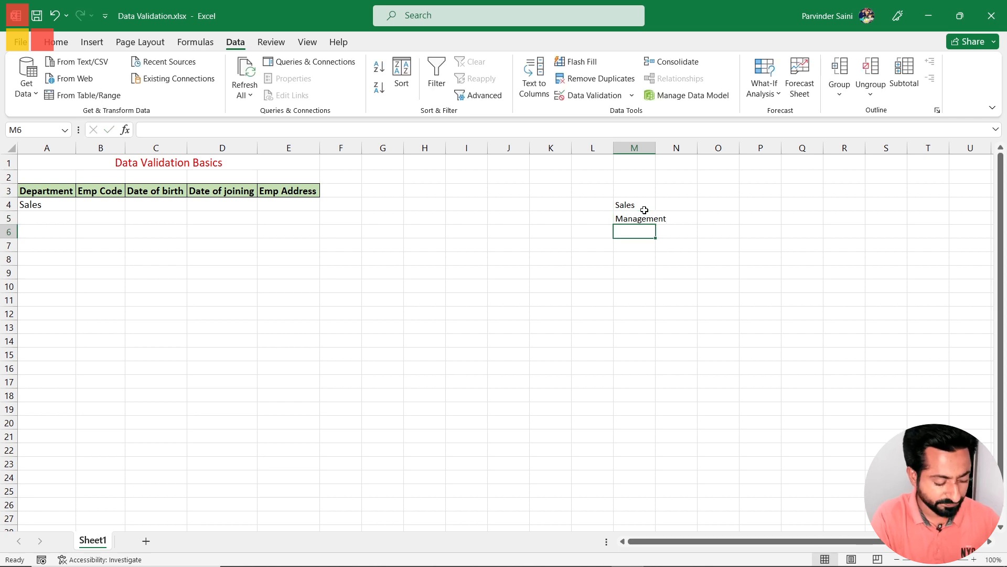
type("Ac")
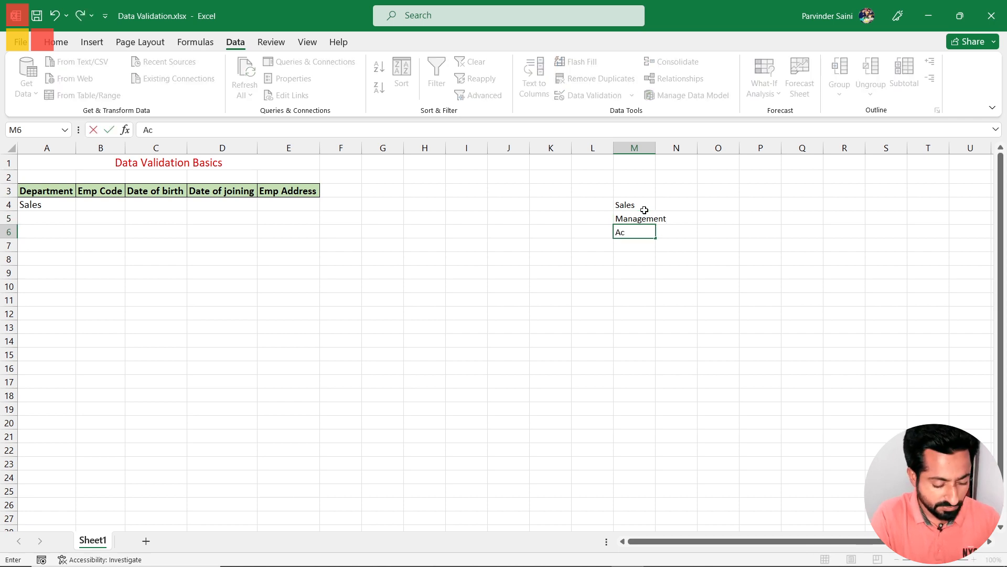
type("counts")
key("Return")
left_click(624, 207)
- Replace the list source of cell A4's validation rule with the range =$M$4:$M$6
left_click(48, 204)
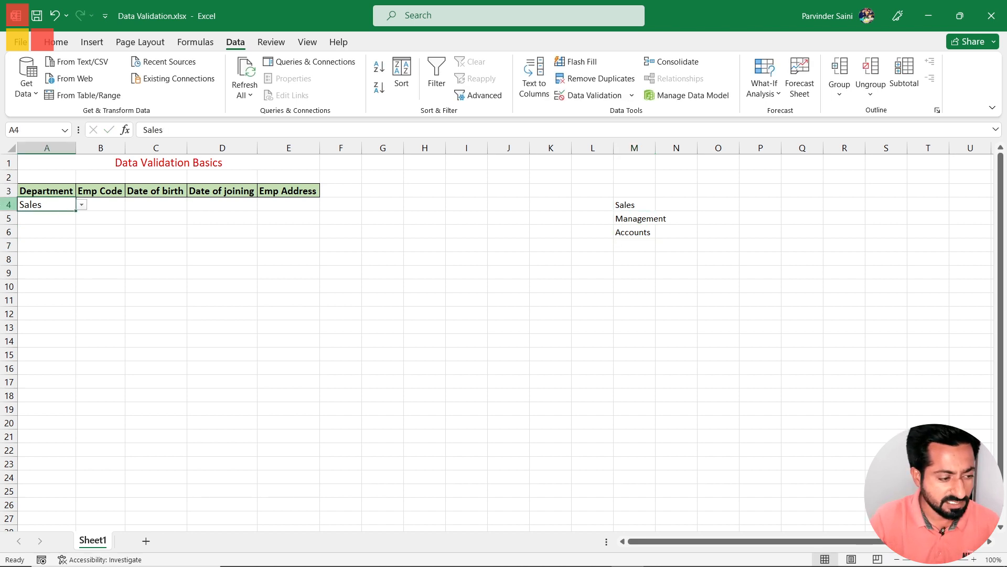
left_click(590, 95)
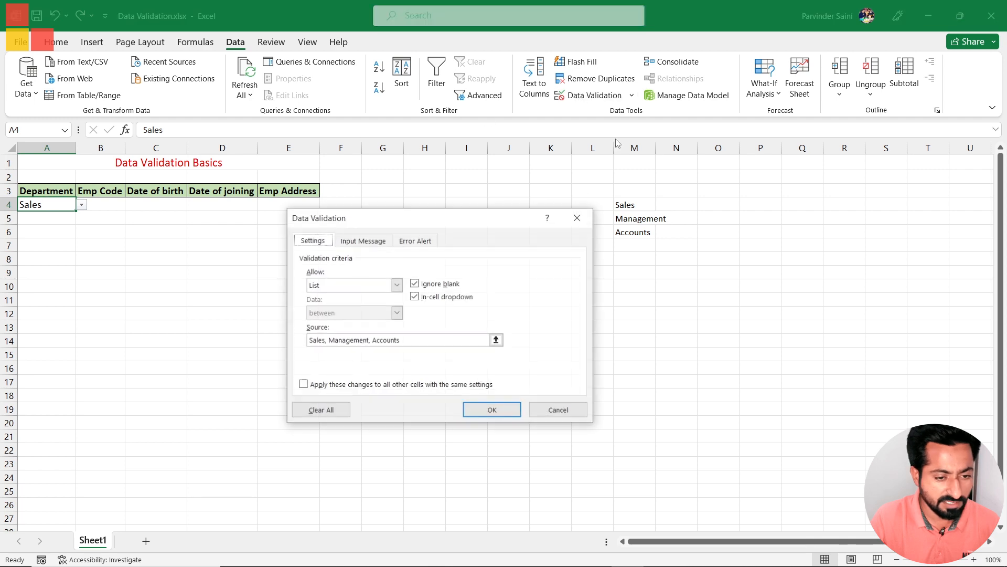
left_click_drag(481, 340, 298, 340)
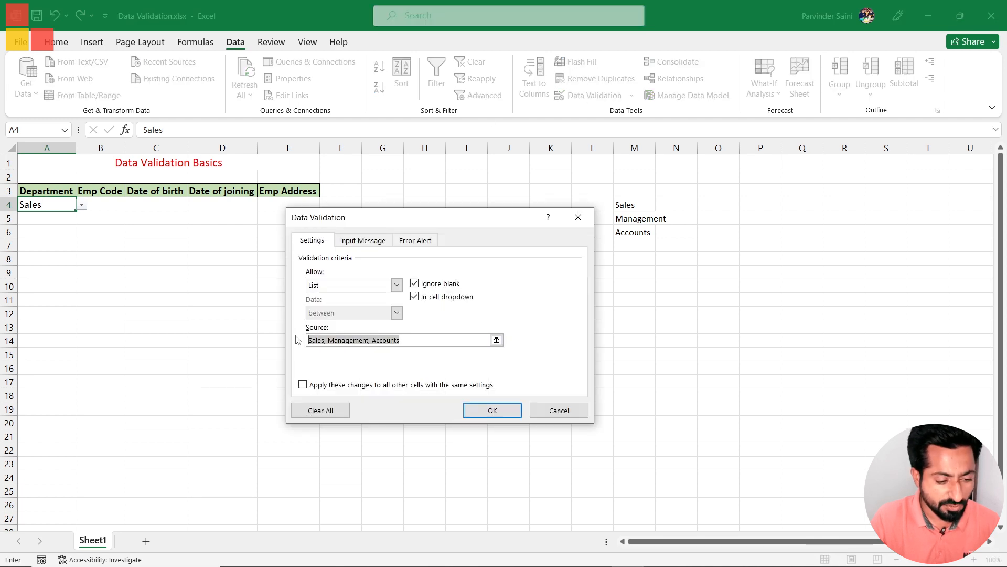
key("BackSpace")
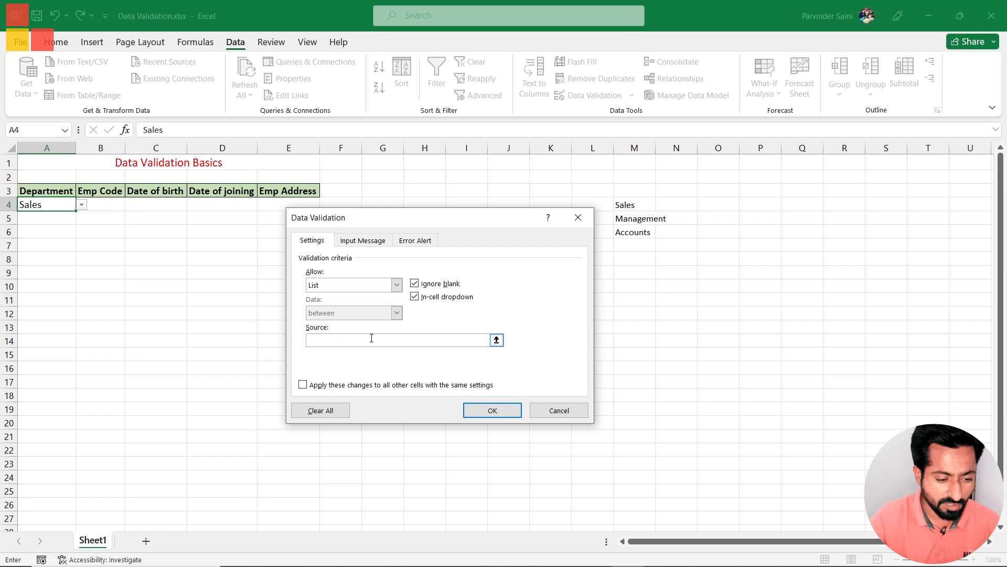
left_click(497, 340)
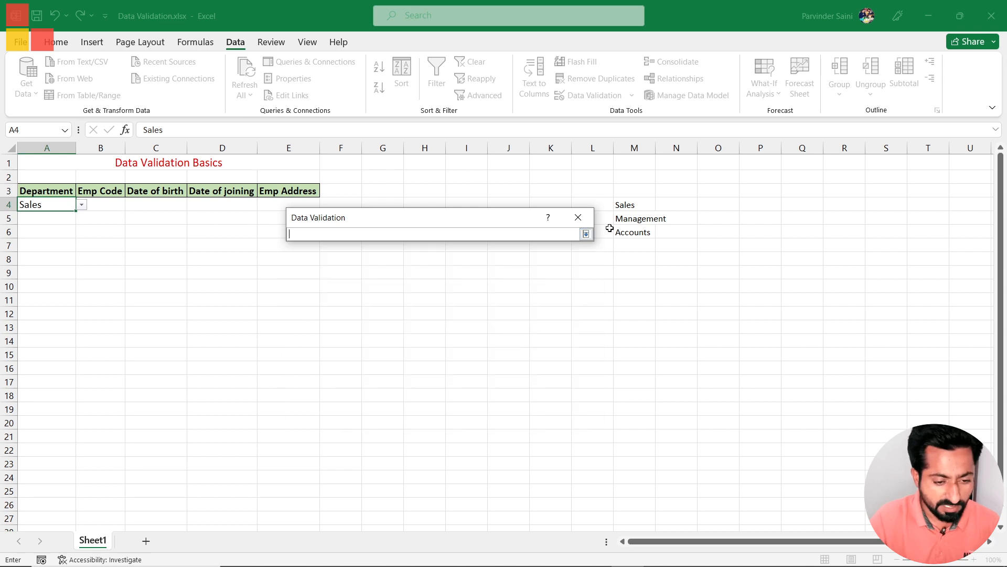
left_click_drag(624, 207, 624, 231)
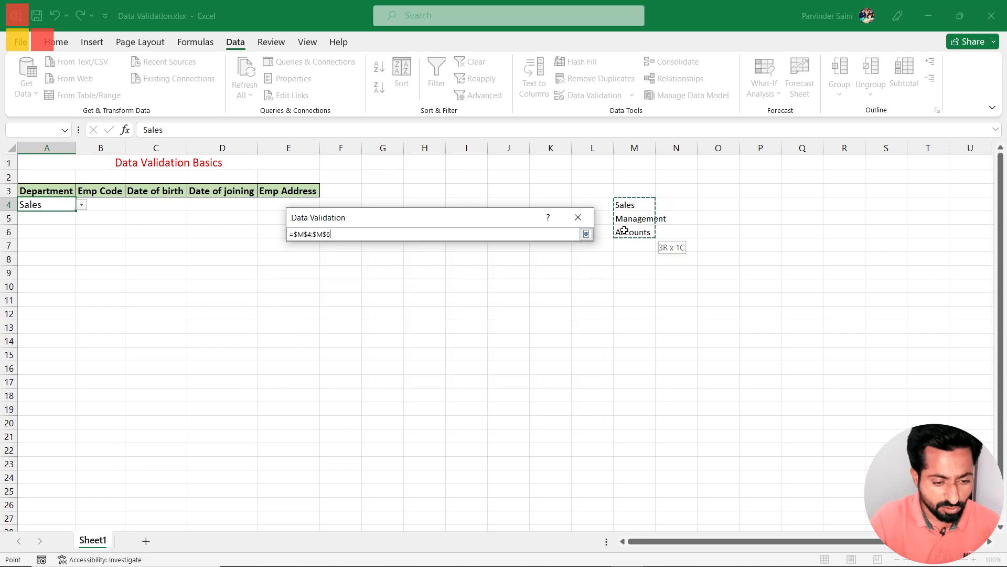
left_click(586, 233)
left_click(492, 410)
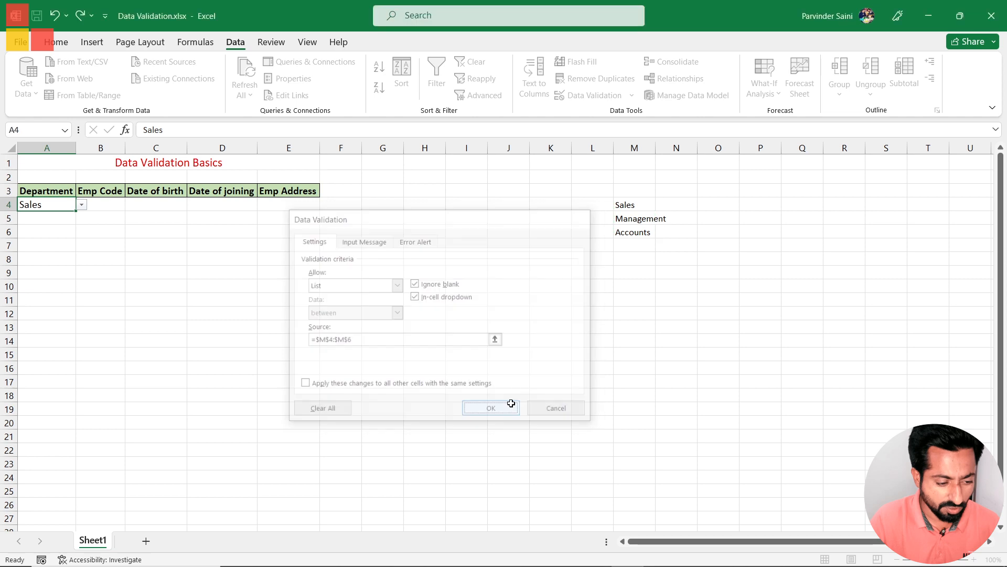
- Choose Management from the department dropdown in cell A4
left_click(82, 204)
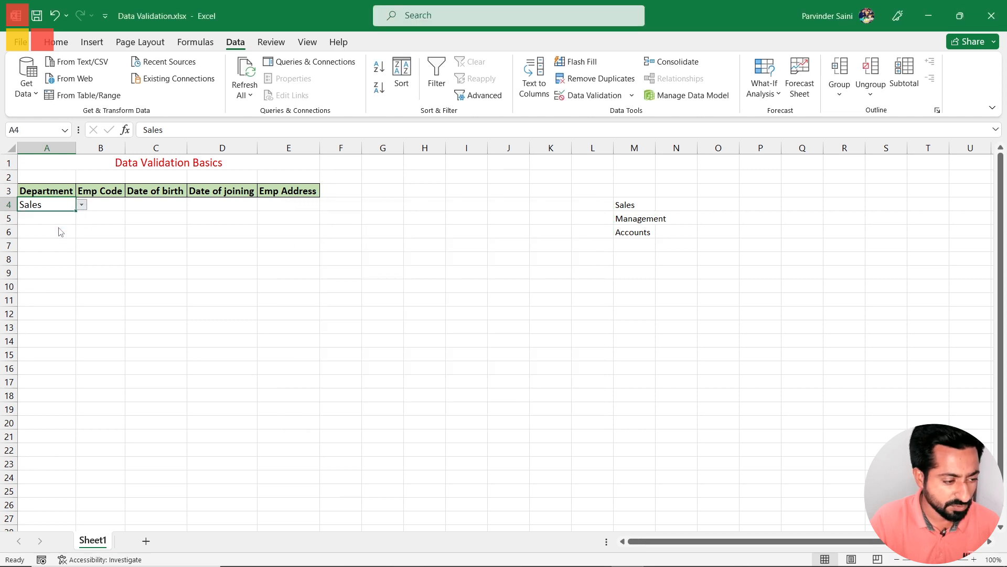
left_click(36, 222)
left_click(632, 246)
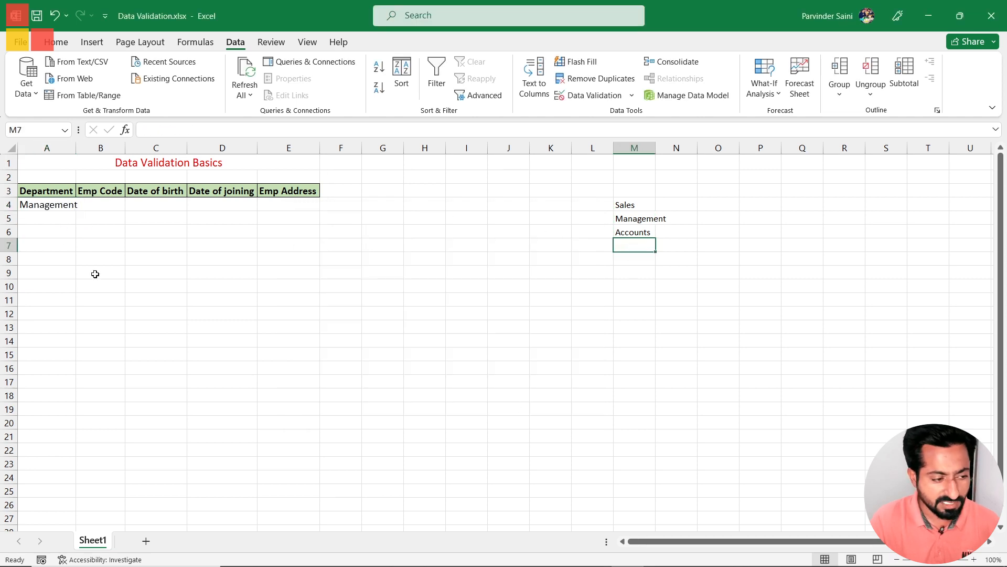
- Add HR to the department names in cell M7 and check the choices in cell A4's dropdown
type("HR")
key("Return")
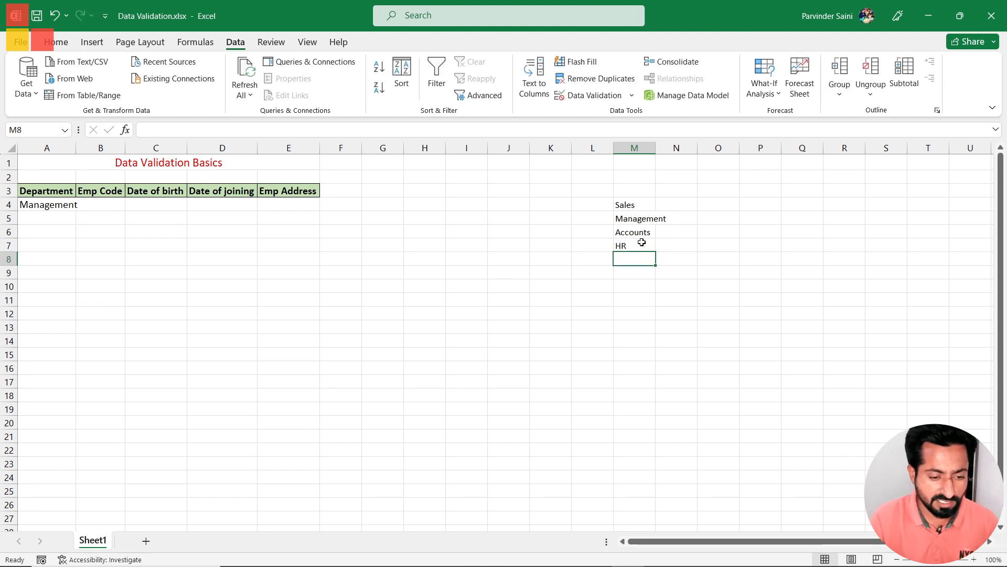
left_click_drag(625, 202, 635, 246)
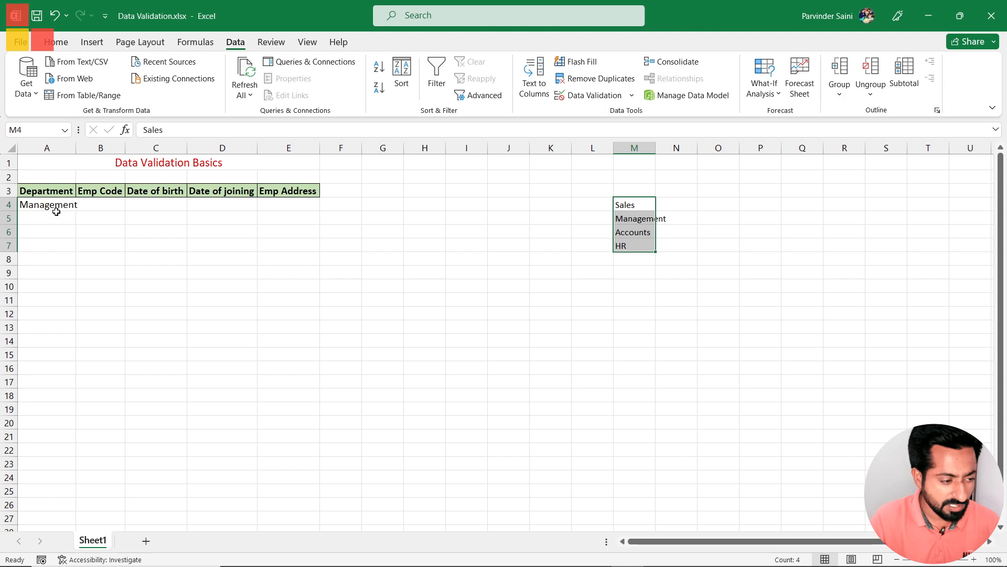
left_click(73, 205)
left_click(83, 205)
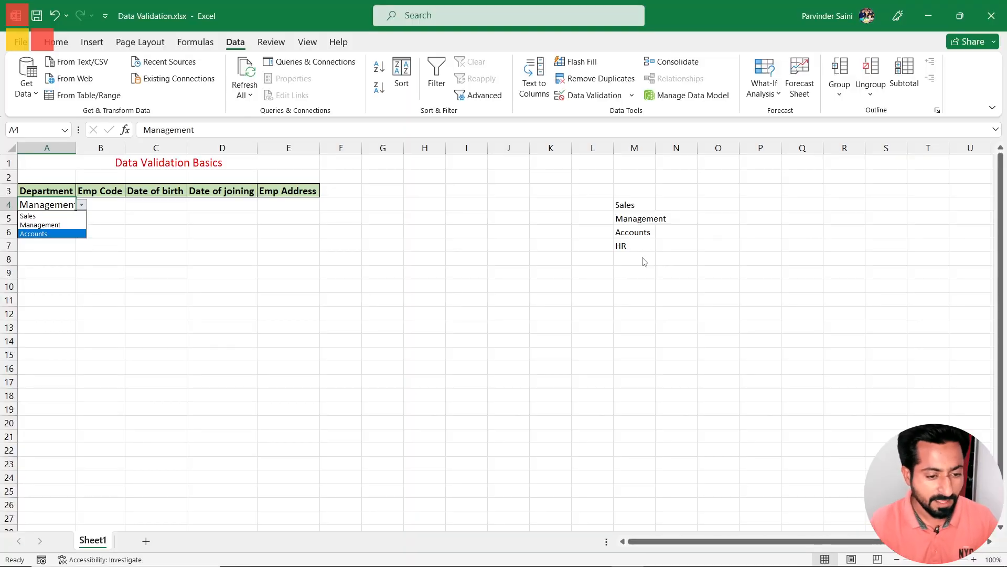
left_click(642, 258)
- Enter the header Department in cell M3 above the list of department names
left_click(630, 207)
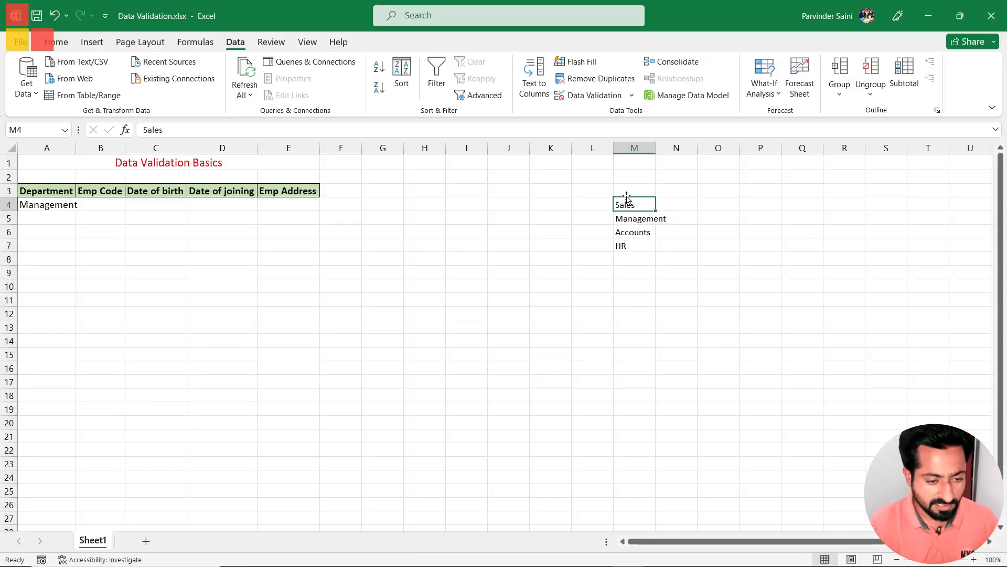
left_click(632, 190)
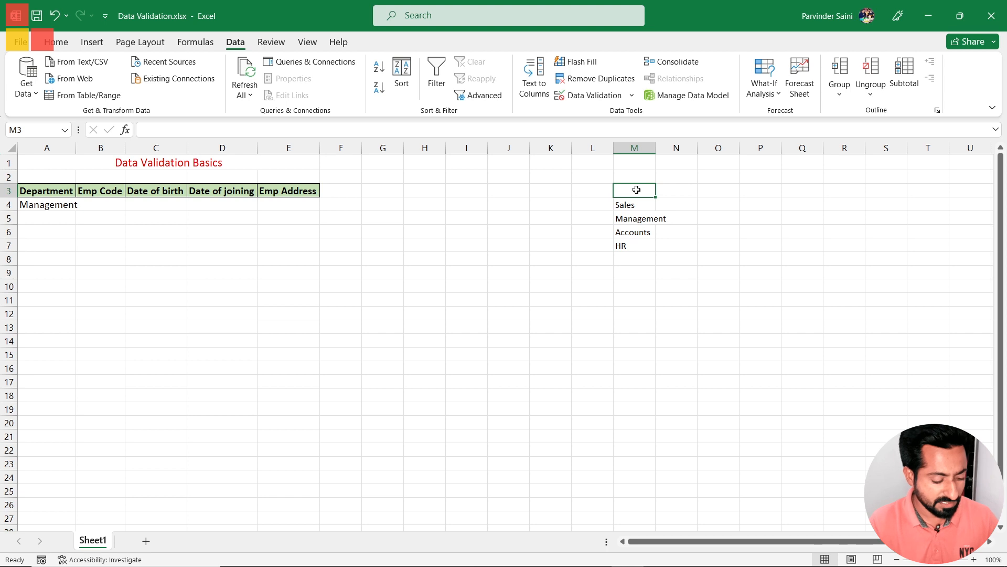
type("Departme")
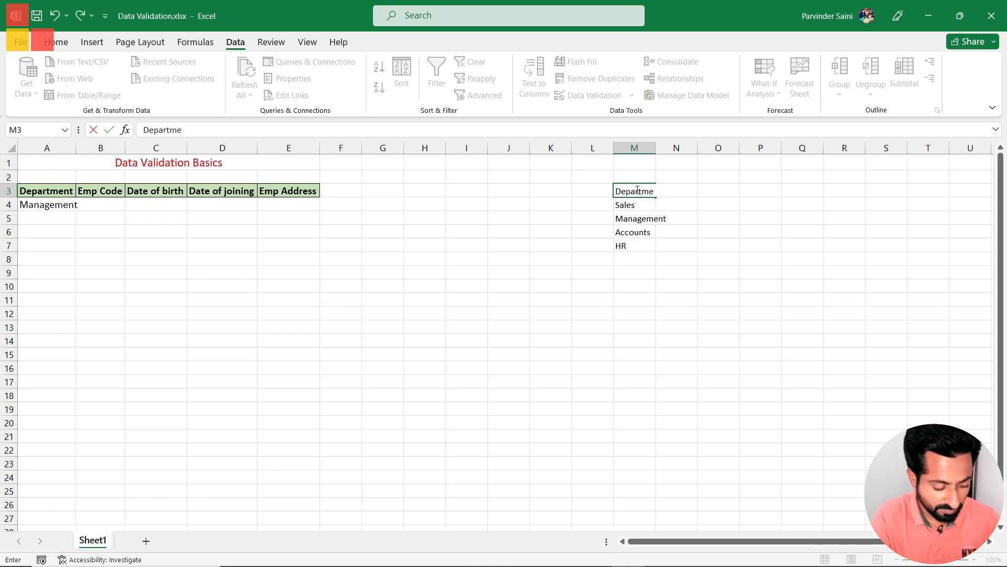
type("nt")
key("Return")
- Convert the range M3:M7 into a table that has headers
left_click_drag(637, 190, 640, 244)
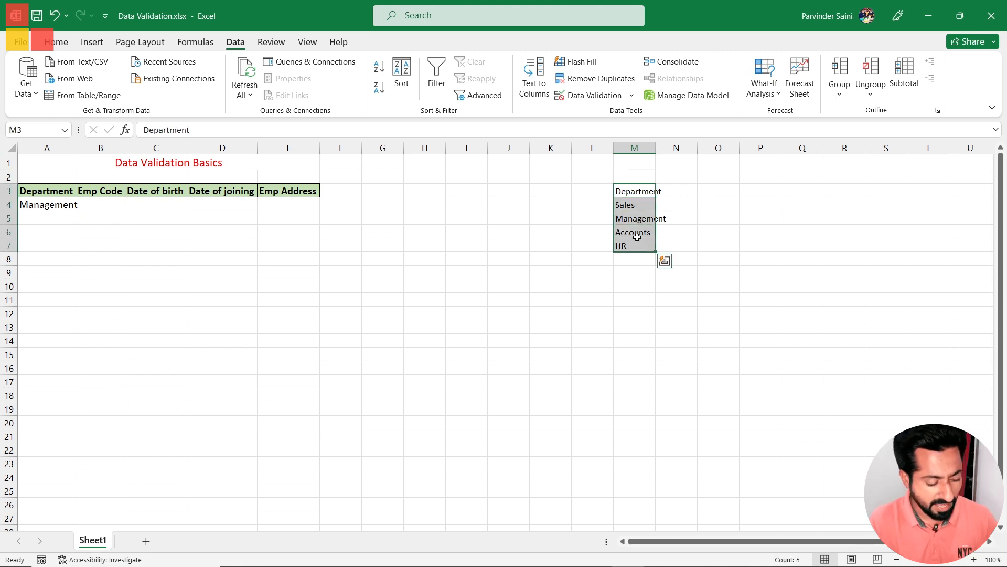
key("ctrl+t")
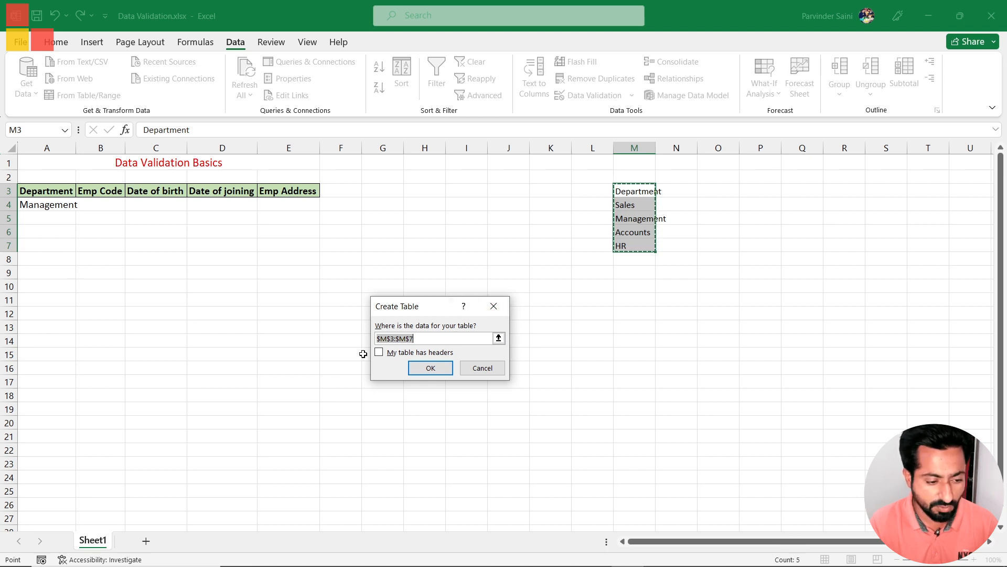
left_click(379, 353)
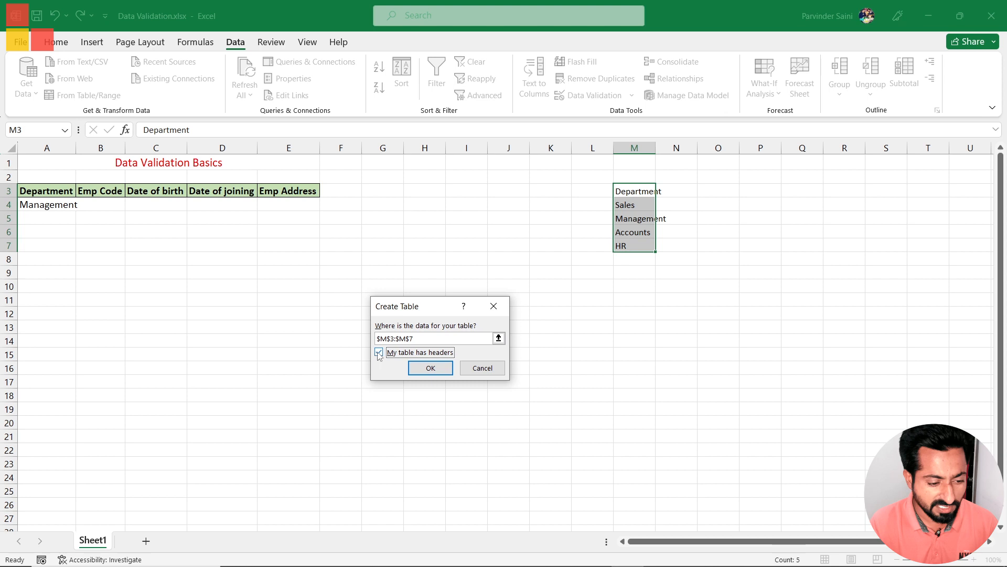
left_click(431, 369)
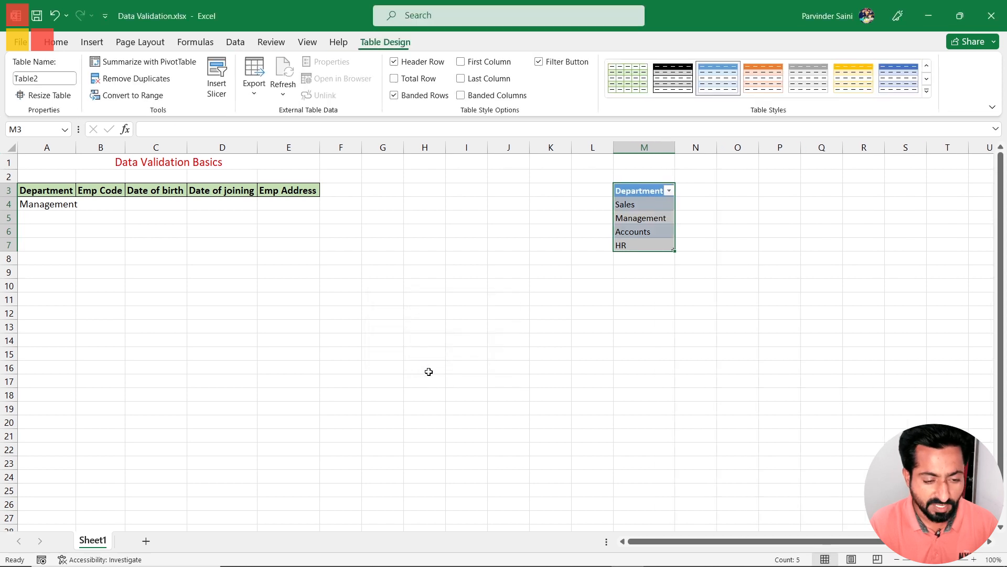
- Enter the formula =Table2[Department] in cell O3 to reference the table's department names
left_click(738, 187)
type("=")
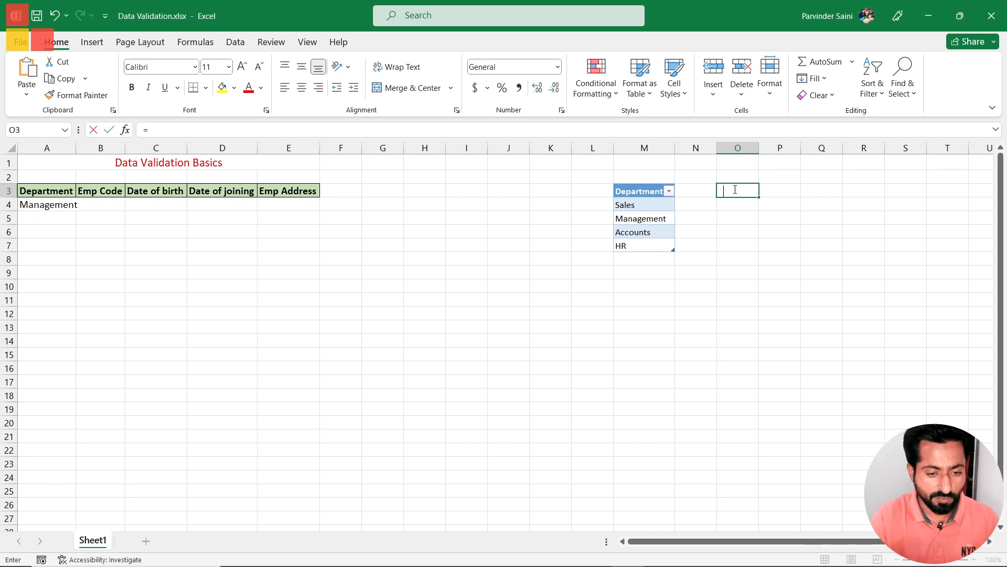
left_click_drag(642, 203, 649, 241)
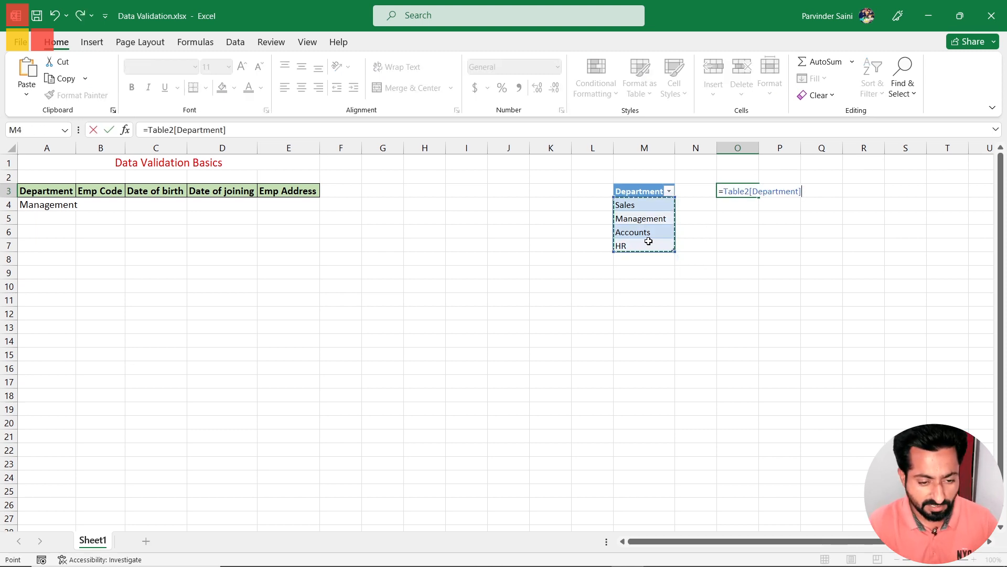
key("Return")
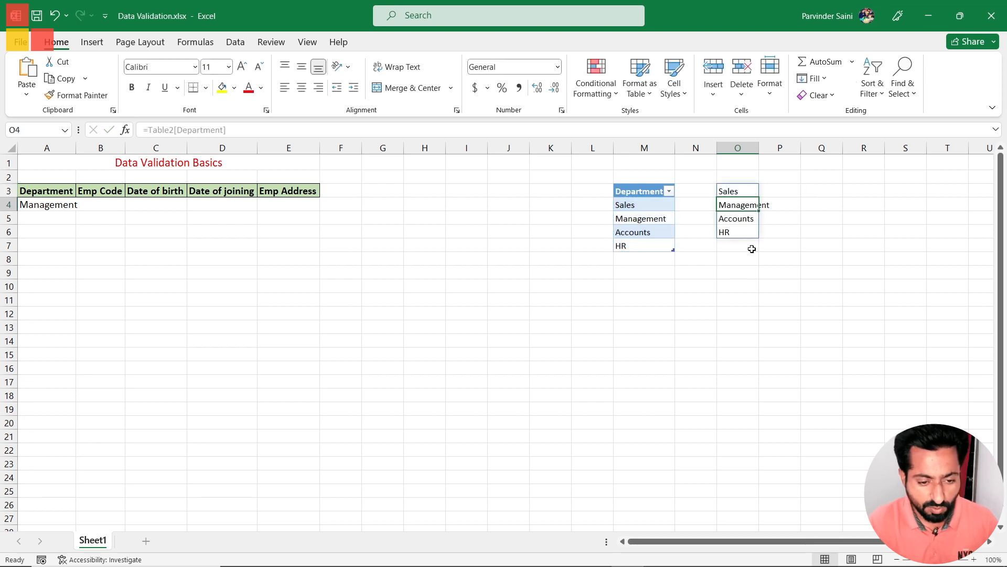
- Add Marketing to the department table in cell M8 and check the formula's list in column O
left_click(636, 261)
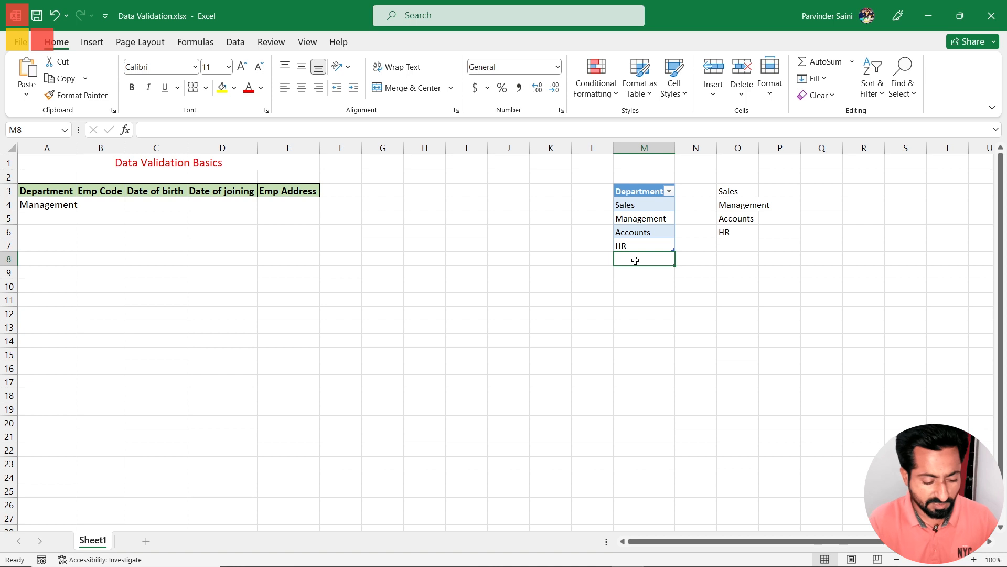
type("Ma")
key("BackSpace")
key("BackSpace")
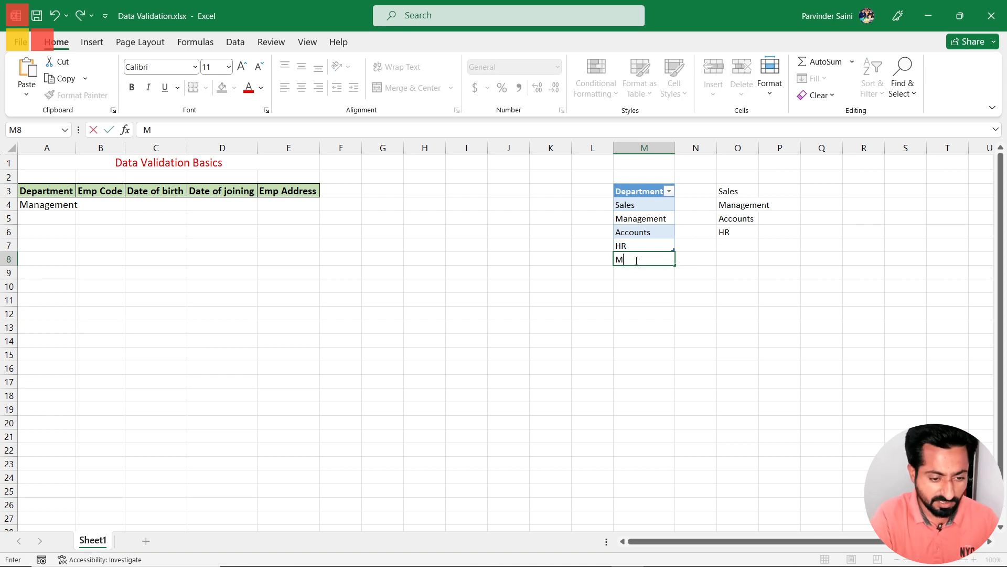
type("arketing")
key("Return")
left_click_drag(737, 191, 737, 245)
left_click(739, 274)
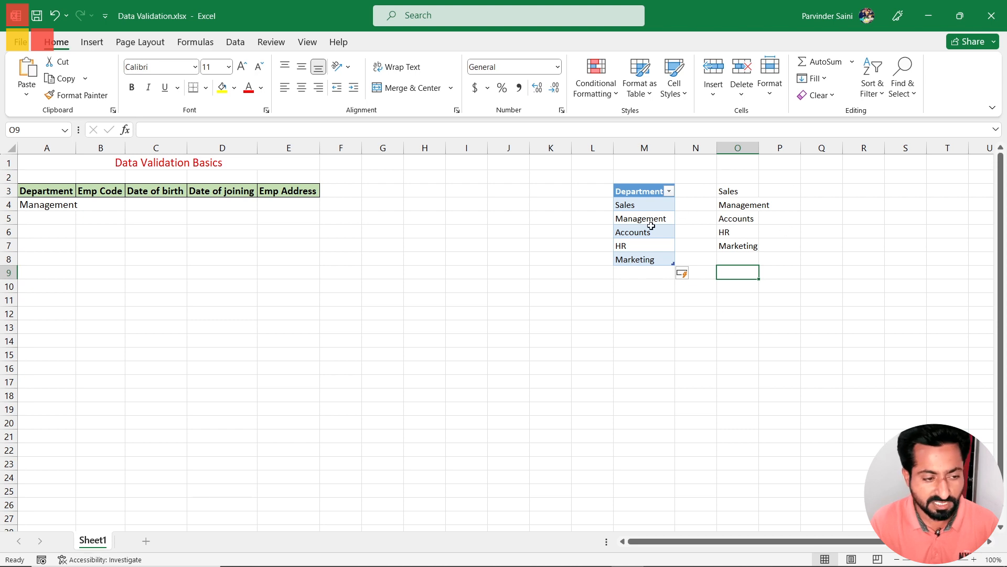
- Copy the formula text =Table2[Department] from cell O3, leaving the cell's formula in place
left_click(722, 189)
left_click_drag(225, 129, 109, 126)
key("ctrl+c")
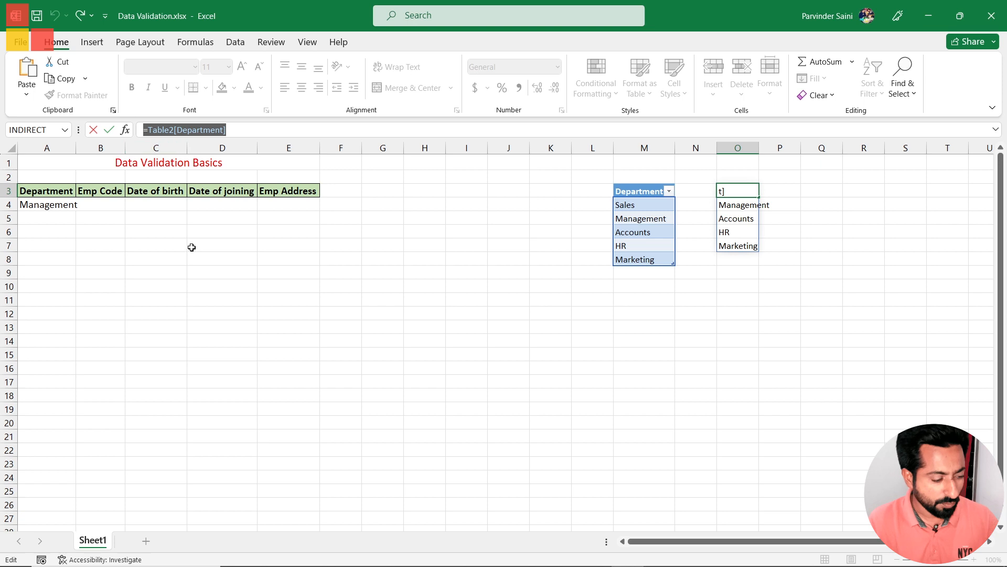
key("Escape")
- Try to use =Table2[Department] as the list source of cell A4's validation rule
left_click(39, 208)
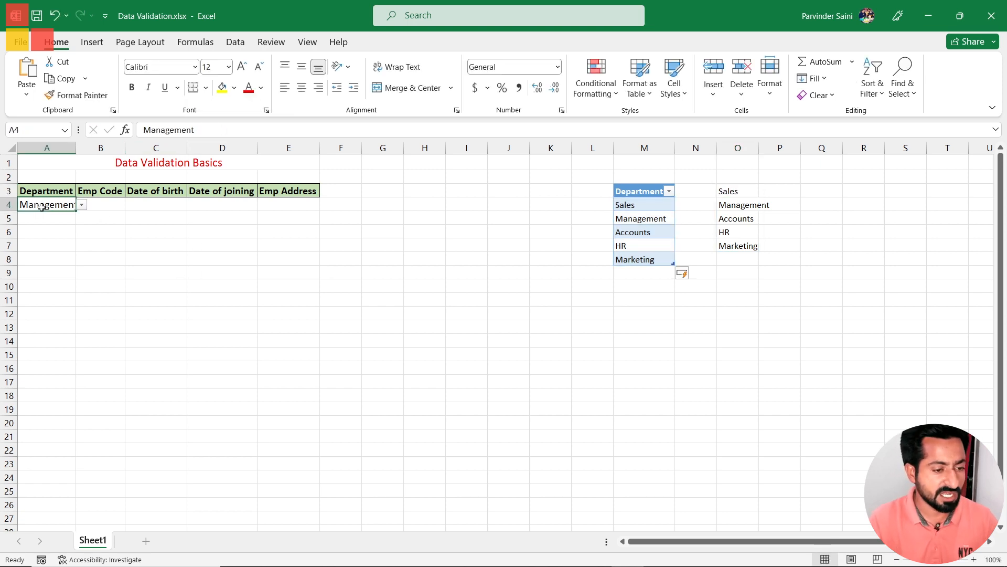
left_click(233, 45)
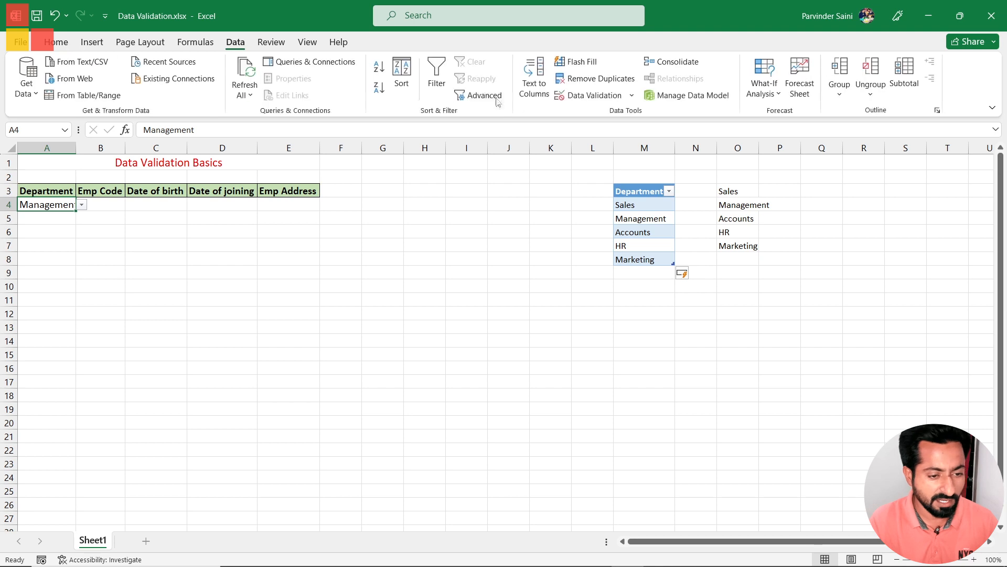
left_click(586, 95)
left_click(371, 340)
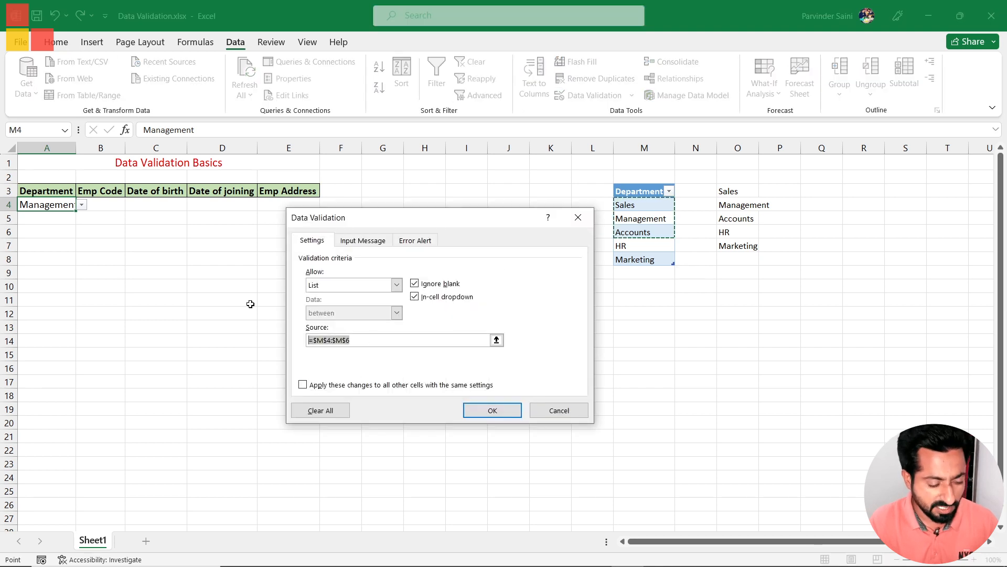
key("BackSpace")
key("ctrl+v")
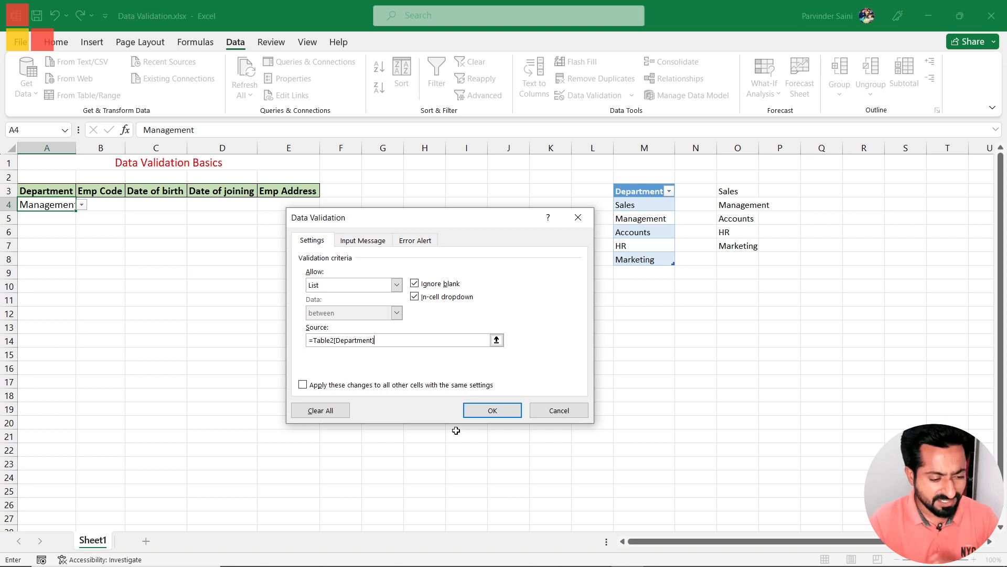
left_click(492, 410)
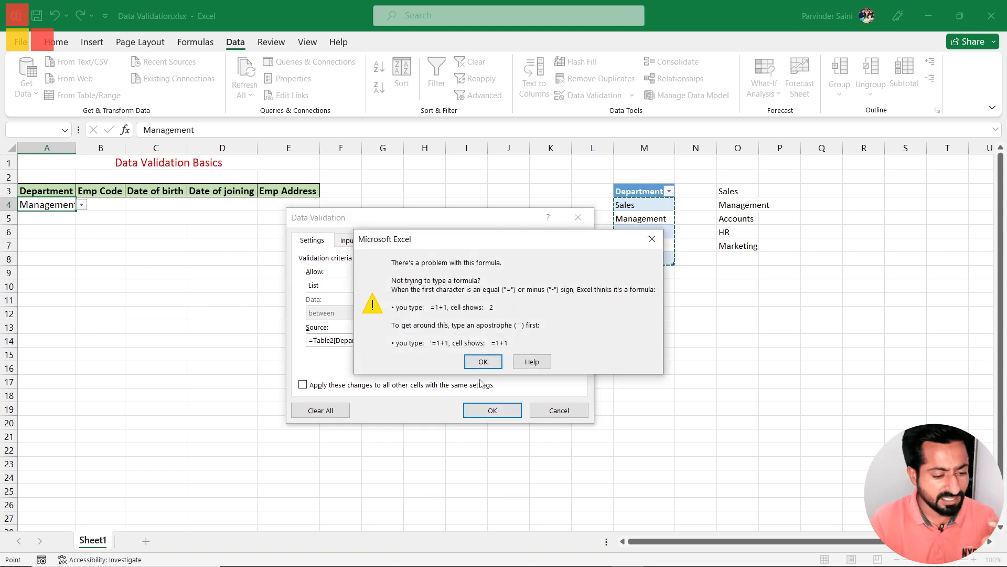
left_click(484, 362)
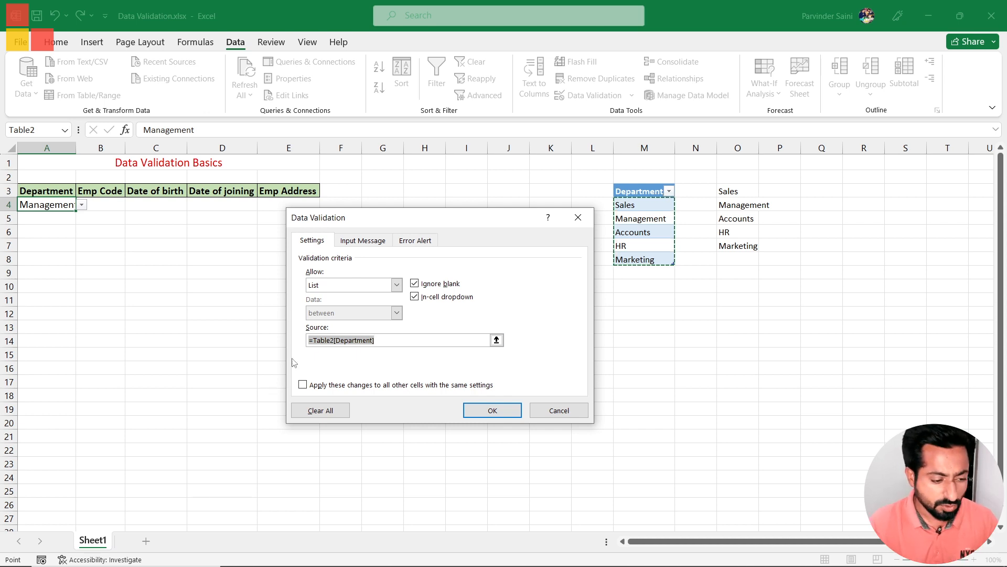
- Change cell A4's validation source to =indirect("Table2[Department]"), apply the rule and check the dropdown choices
left_click(313, 340)
type("indir")
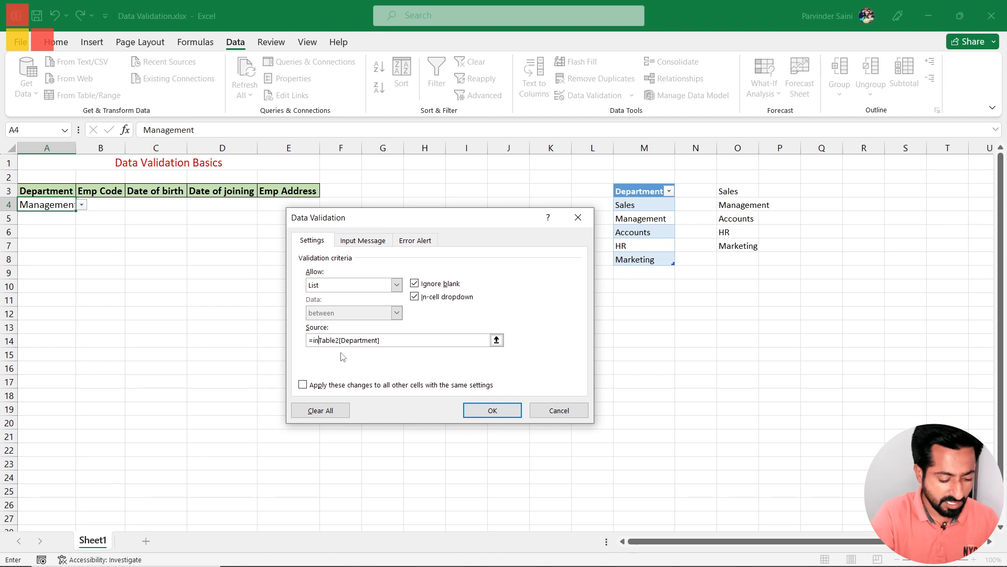
type("e")
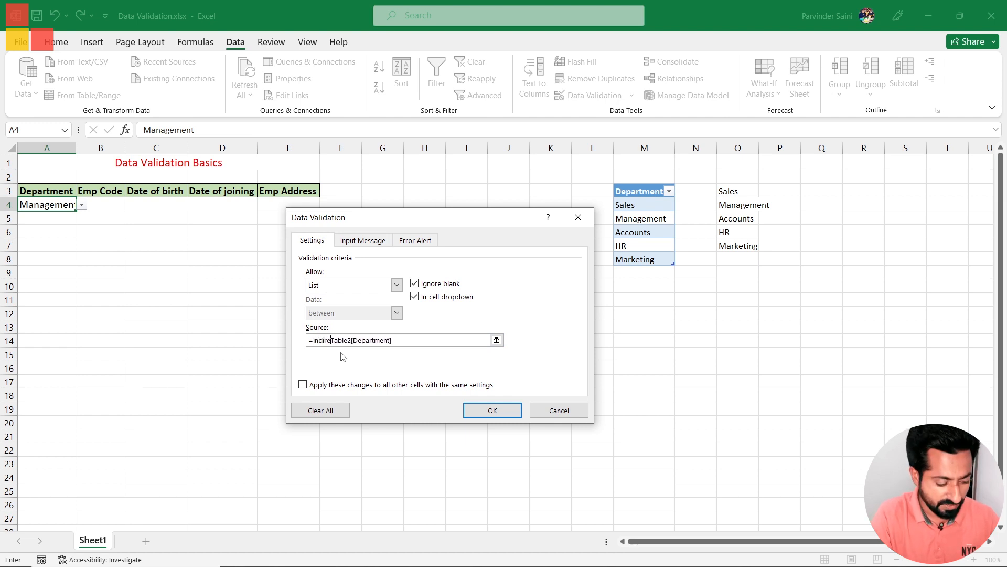
type("ct(\"")
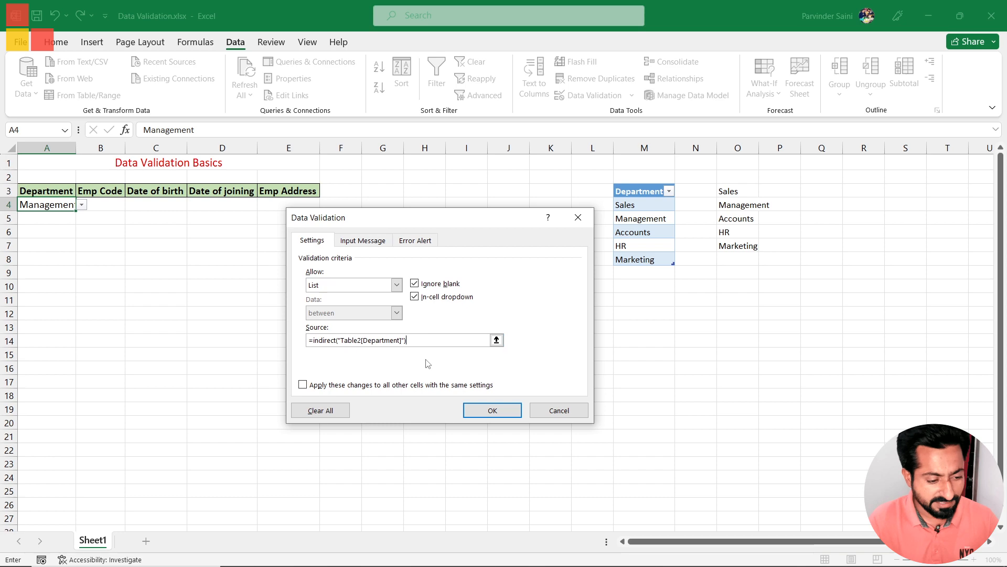
left_click(497, 412)
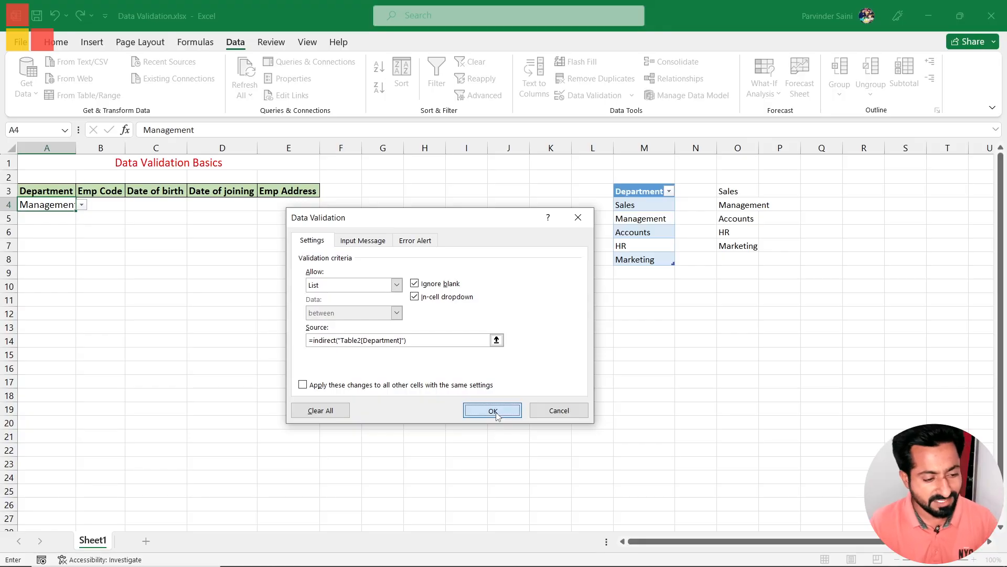
left_click(495, 411)
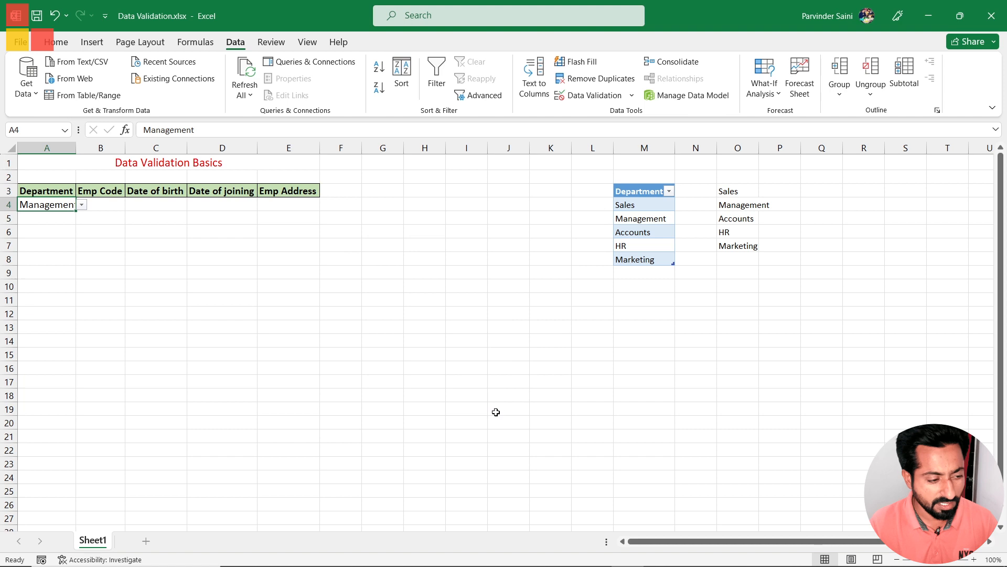
left_click(82, 205)
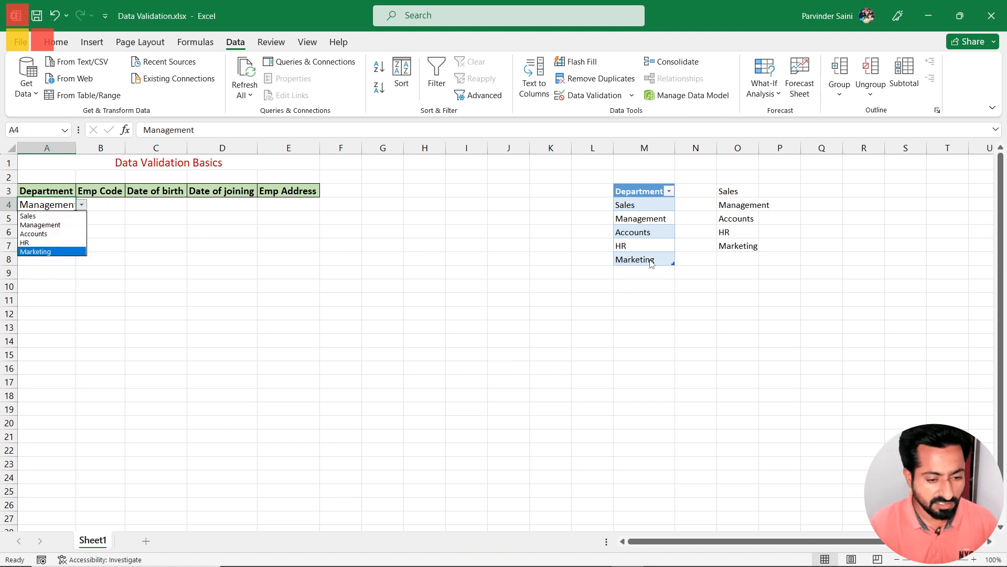
- Add Inventory to the department table in cell M9
left_click(629, 273)
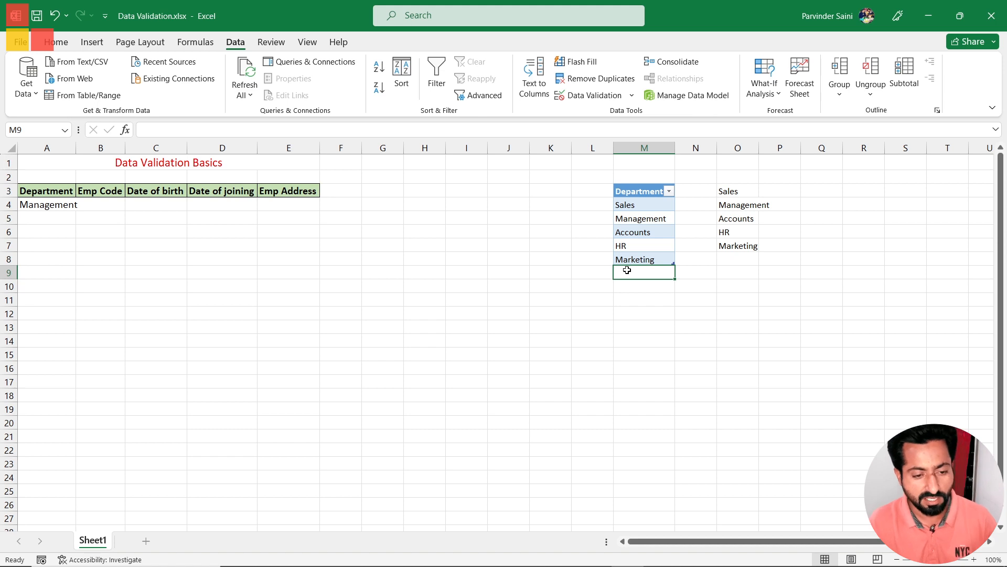
type("In")
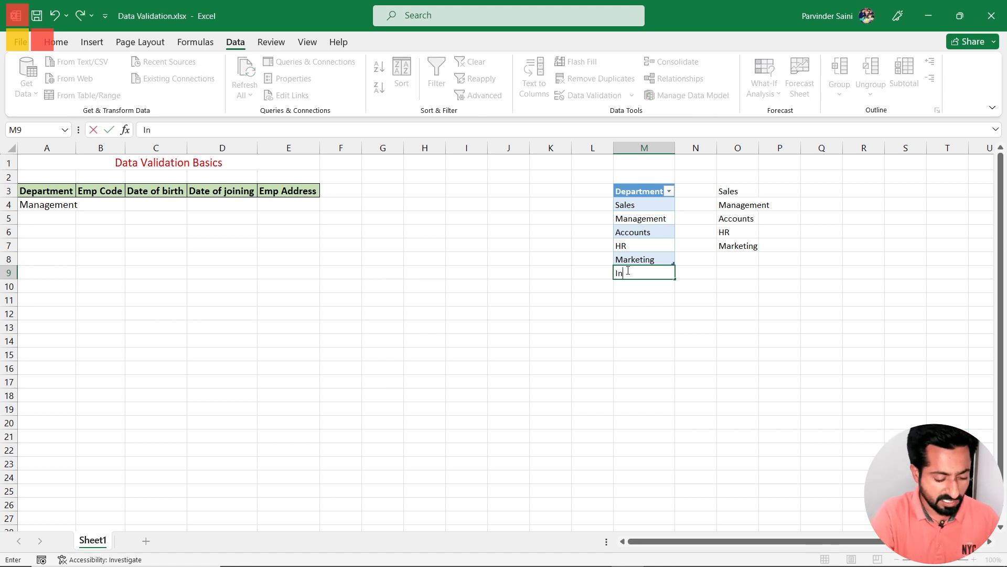
type("ventory")
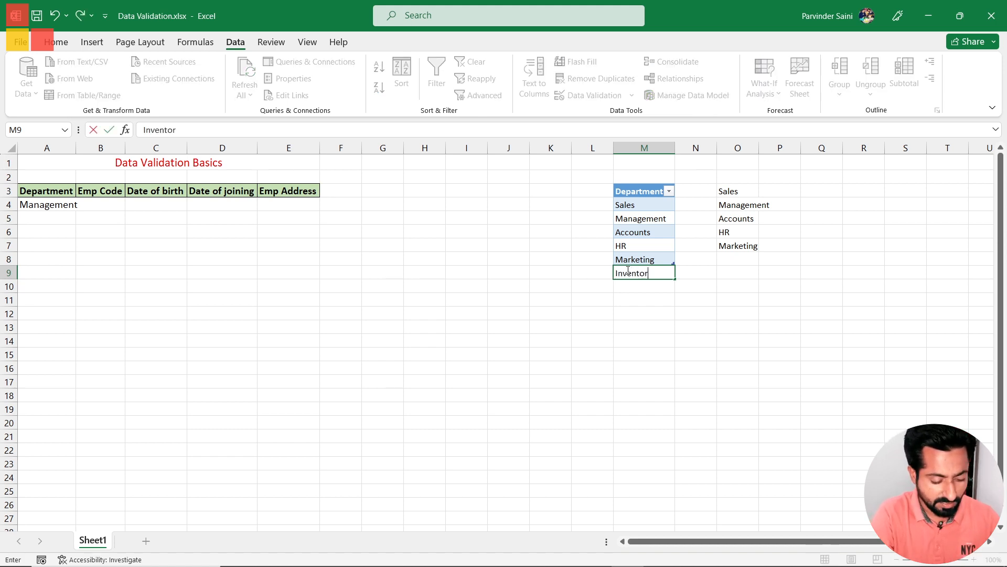
key("Return")
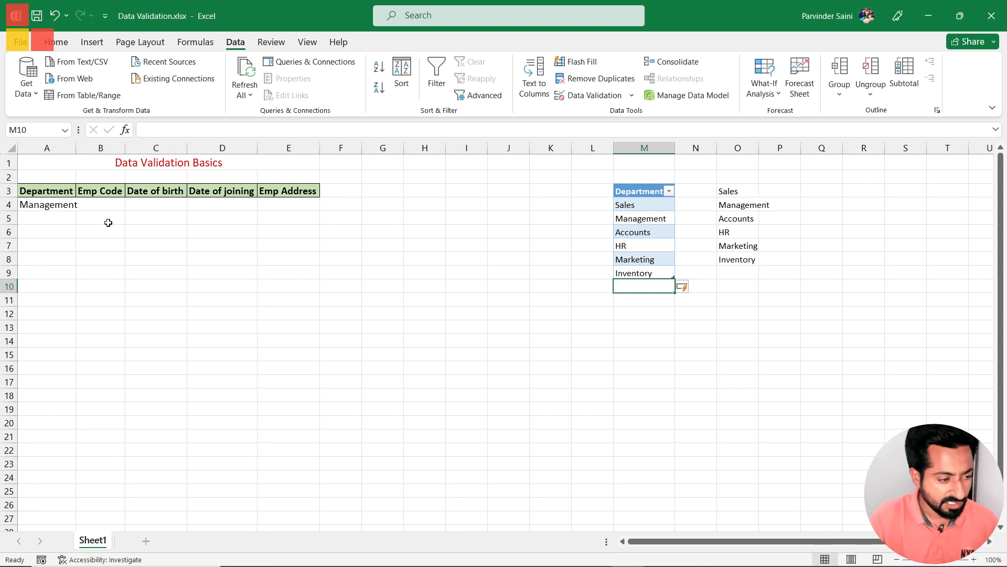
- Check the department dropdown in cell A4 for the newly added table entry
left_click(55, 204)
left_click(82, 205)
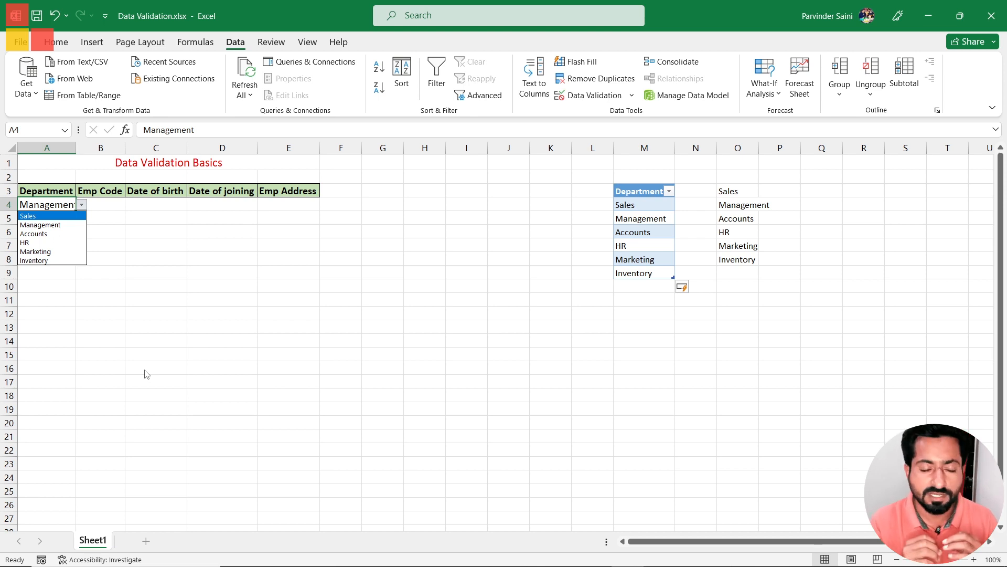
left_click(51, 205)
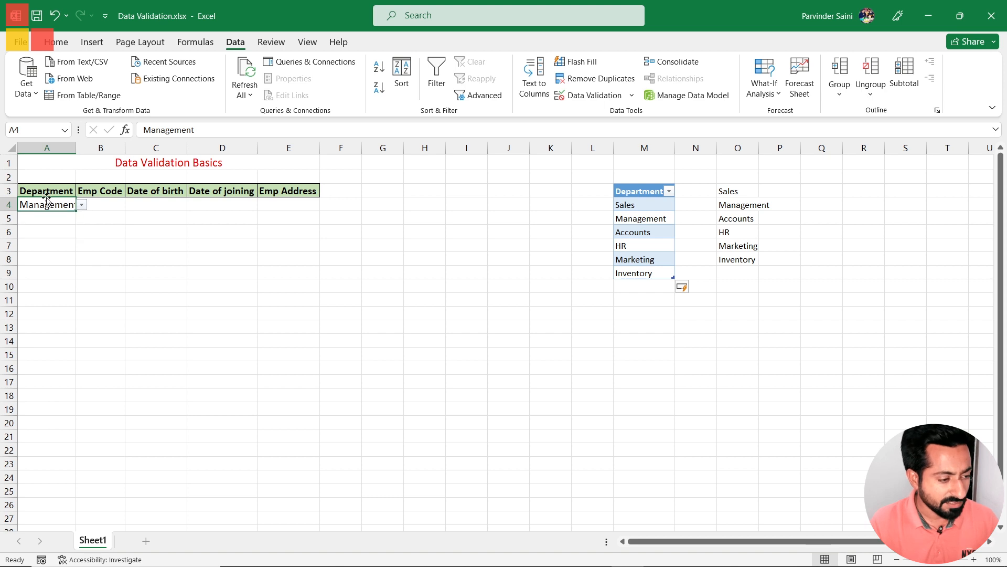
- Add an input message to cell A4's validation, titled Select Department and reading "Please Select Any Department From the List"
left_click(584, 97)
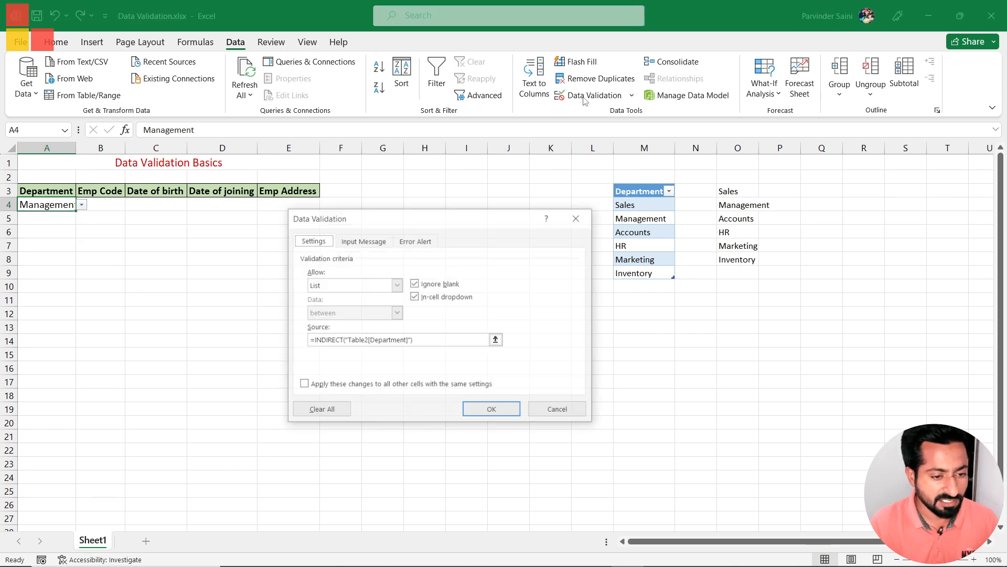
left_click(354, 245)
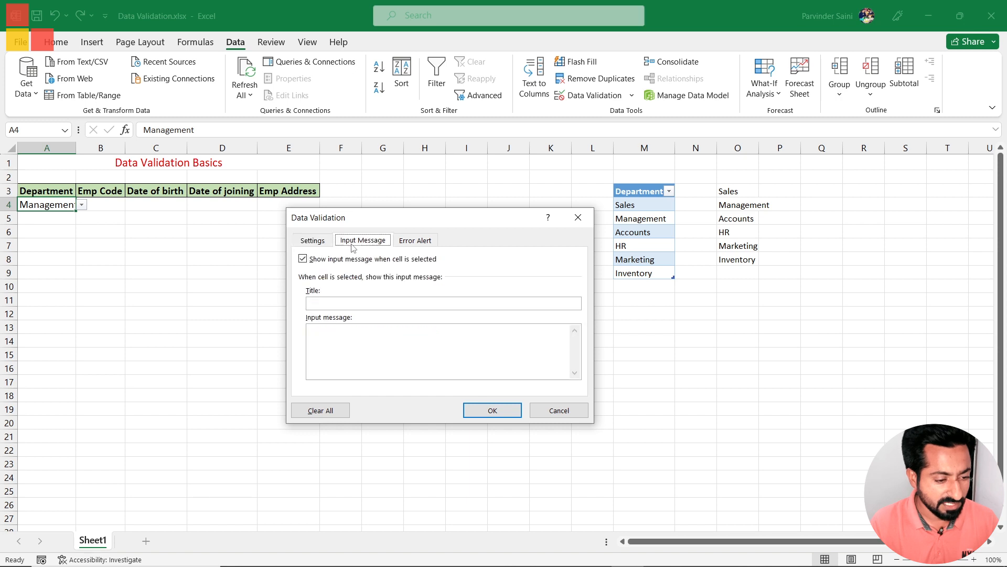
left_click(419, 246)
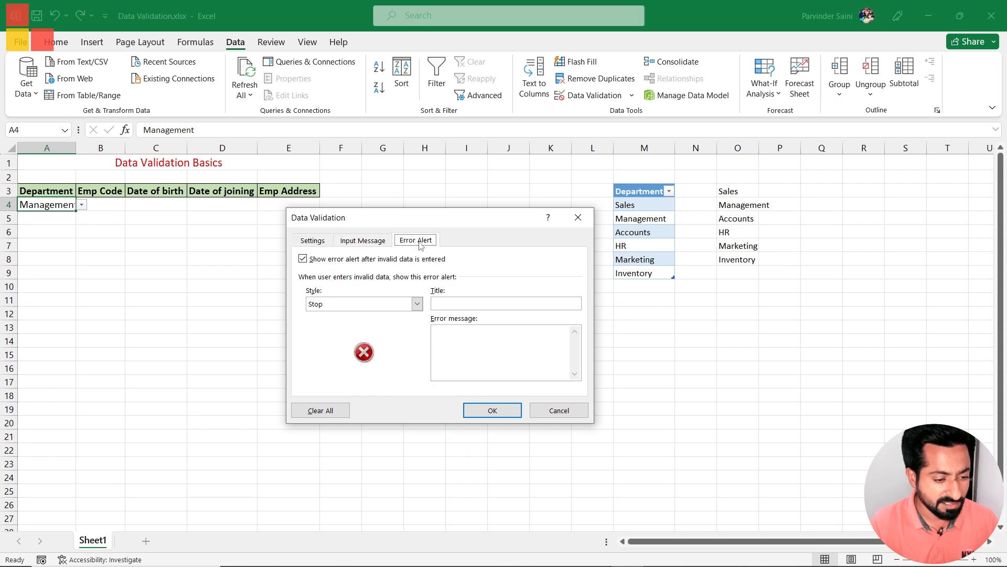
left_click(369, 243)
left_click(348, 302)
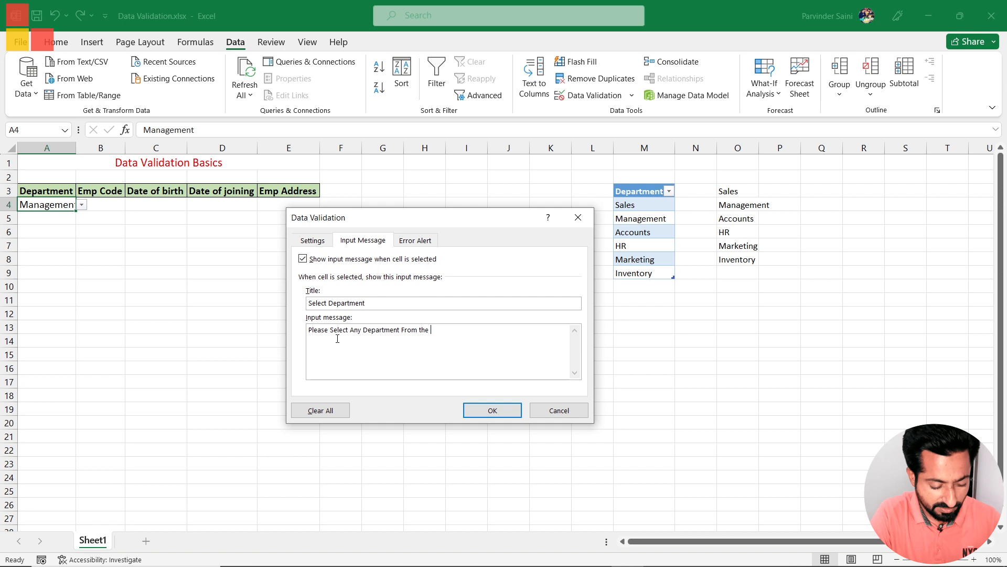
left_click(480, 416)
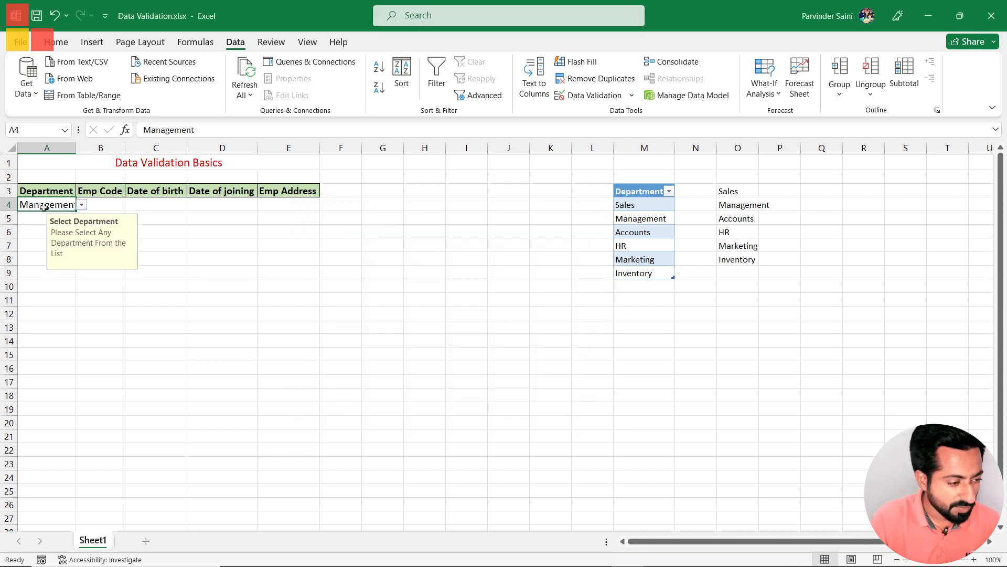
- Reselect cell A4 to check its input message and look through the department dropdown choices
left_click(31, 215)
left_click(37, 206)
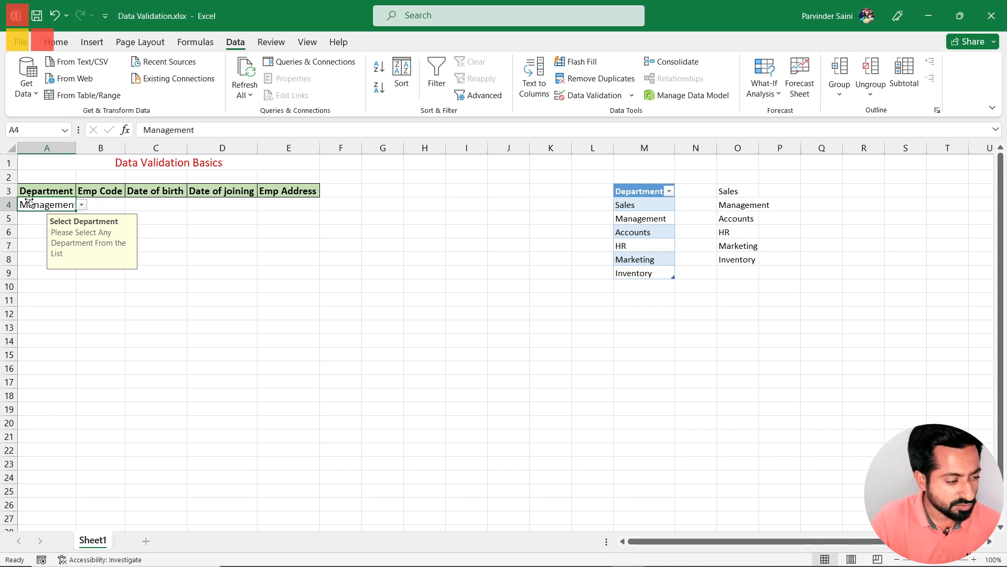
left_click(82, 204)
left_click(111, 303)
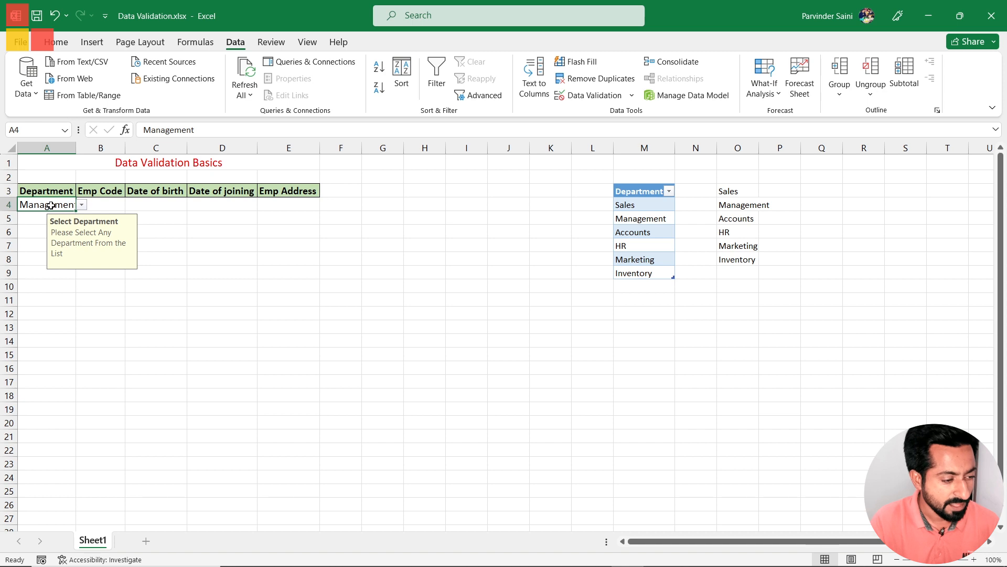
- Give cell A4's validation a Stop error alert titled Invalid Department with the message "Please Select Department Only From The List"
left_click(594, 95)
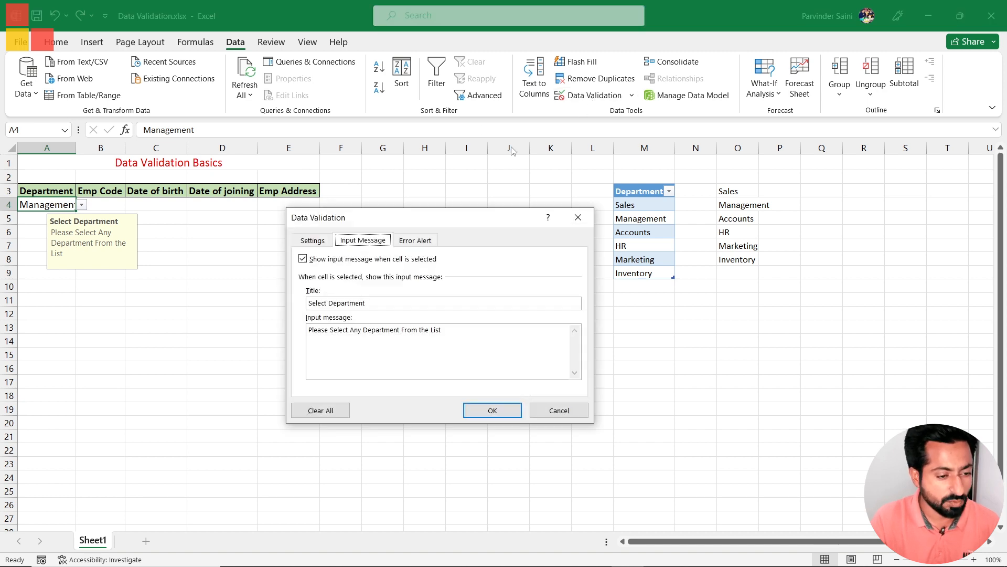
left_click(423, 241)
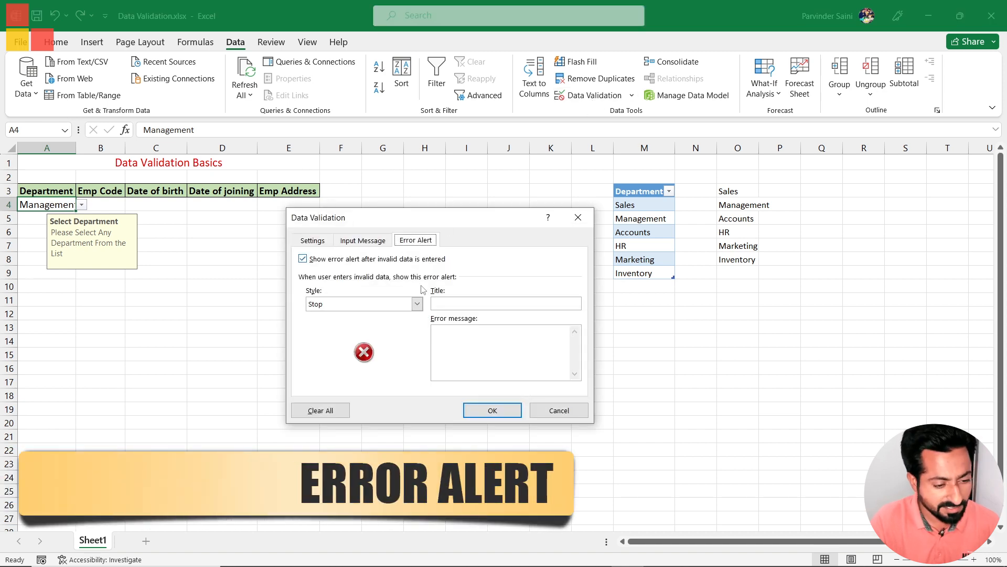
left_click(447, 303)
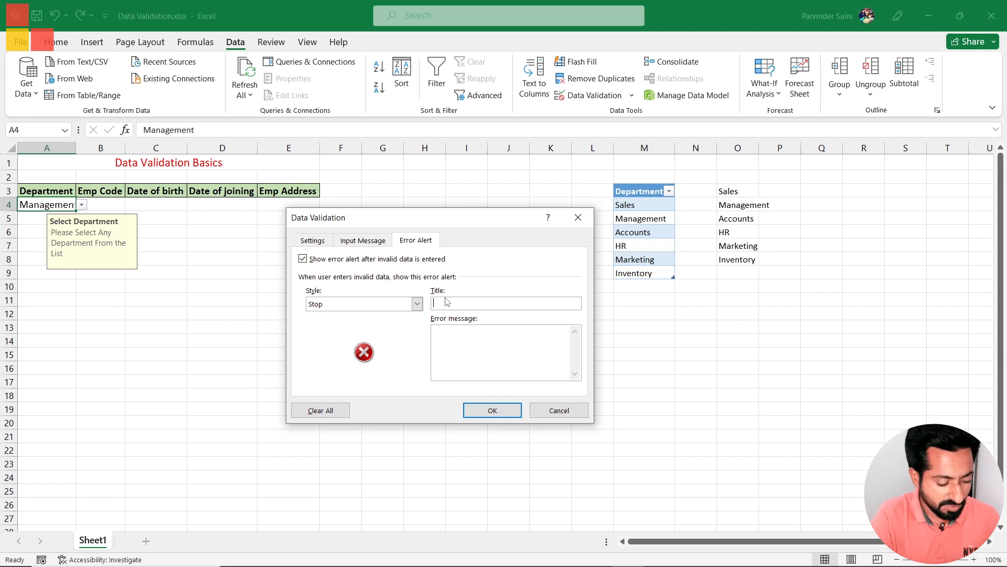
type("Invalid Department")
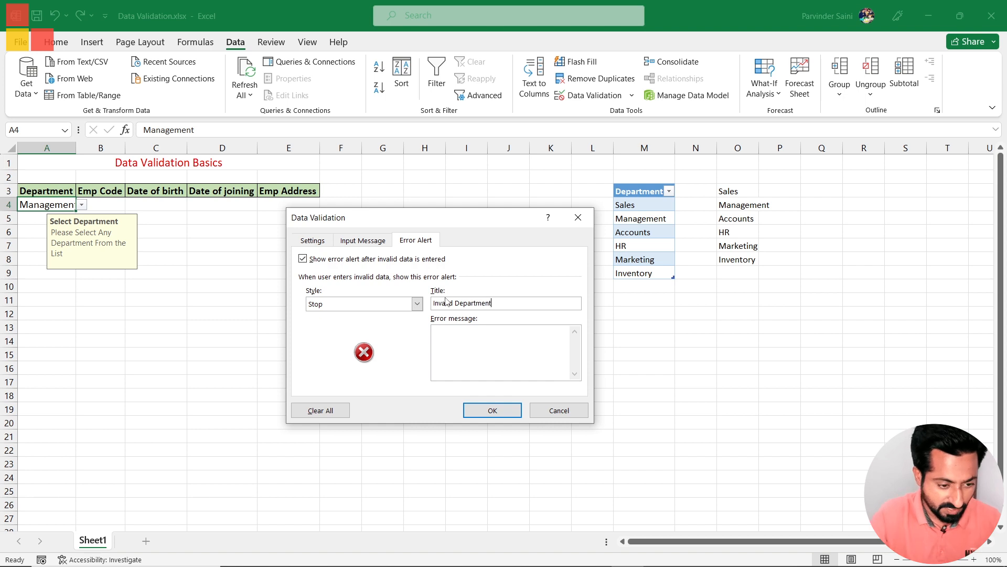
left_click(458, 352)
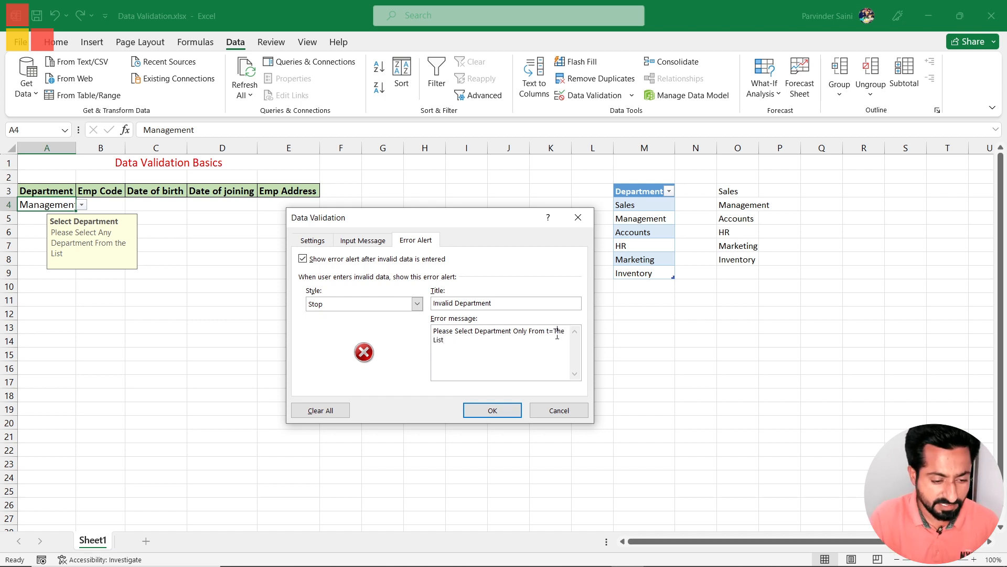
key("BackSpace")
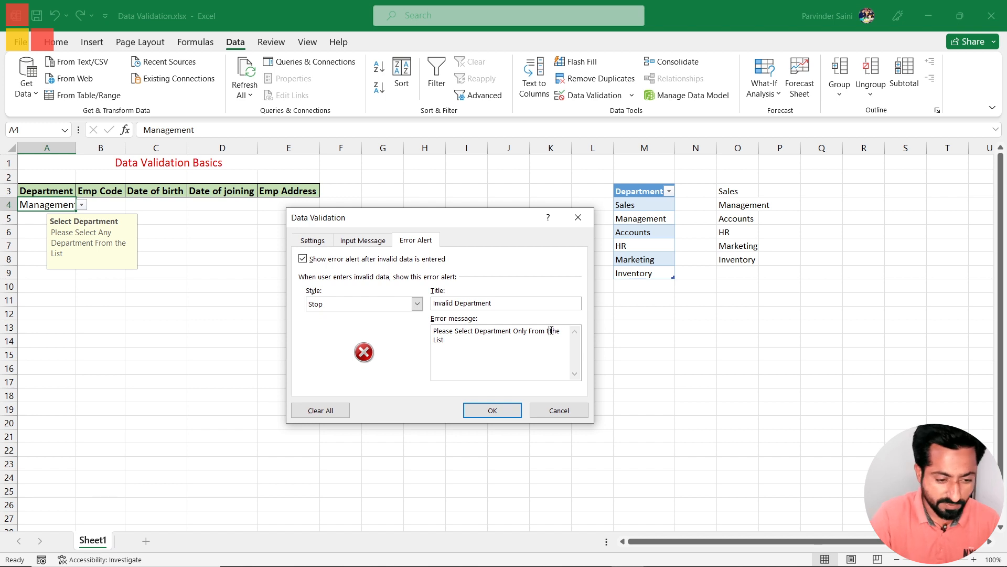
left_click(492, 411)
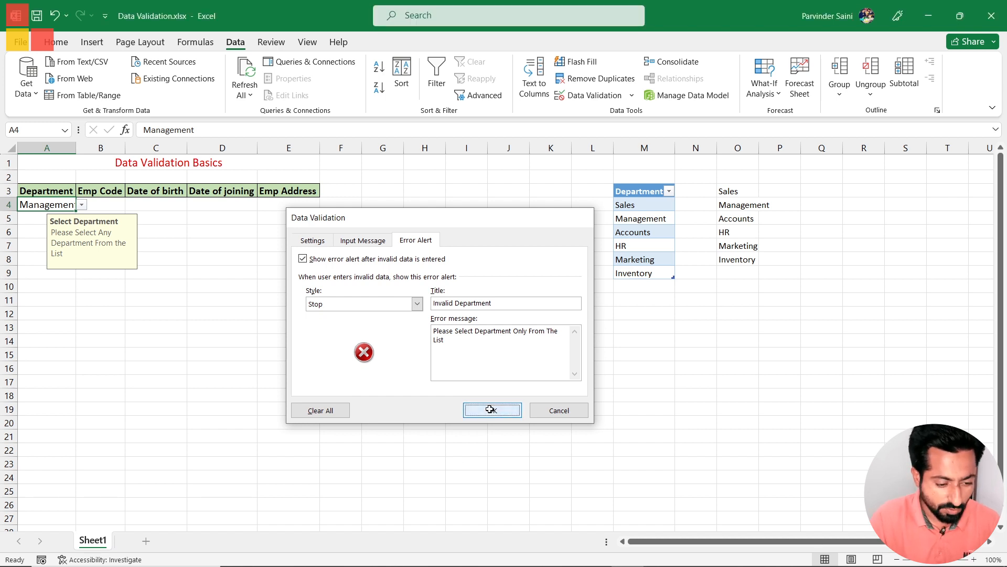
- Test the error alert by trying to enter Management 2 in cell A4, then cancel the entry
double_click(69, 204)
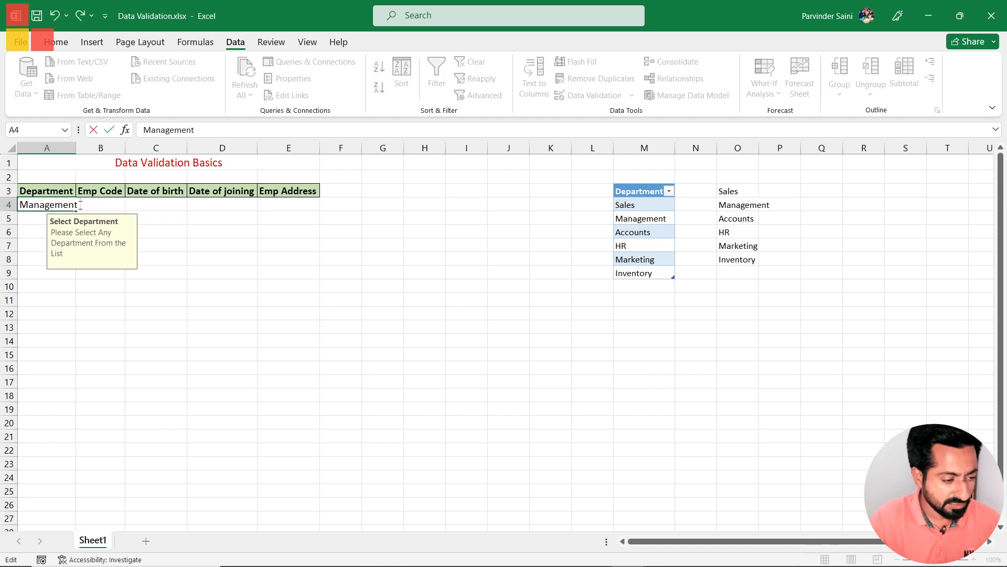
type("2")
key("Return")
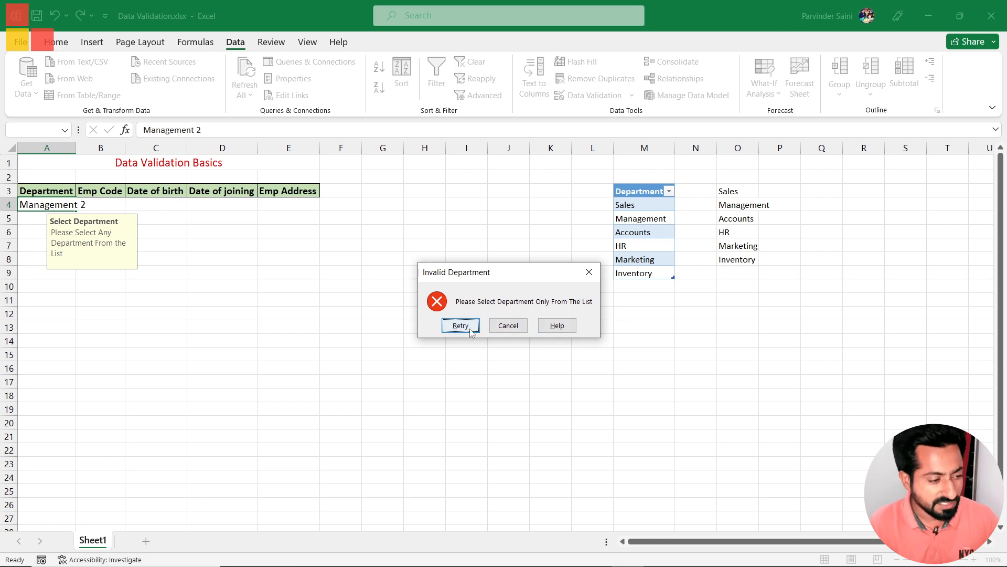
left_click(506, 331)
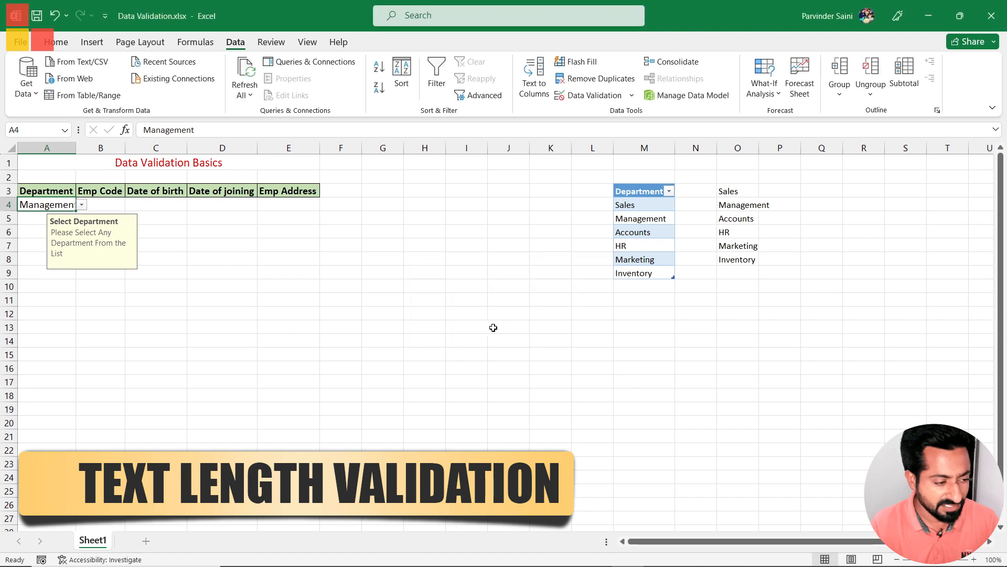
- Set cell B4's validation criteria to allow only a text length equal to 4
left_click(109, 204)
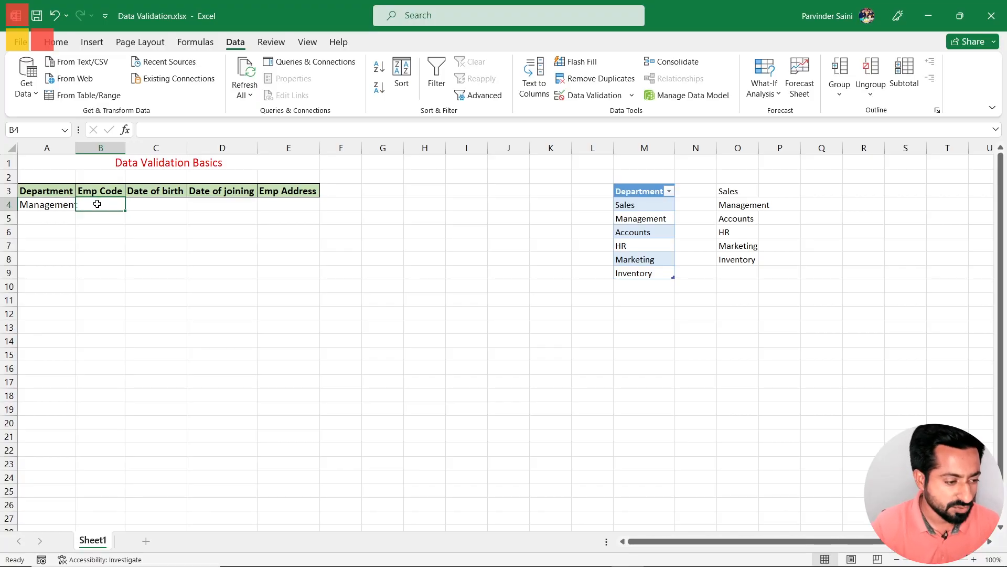
left_click(591, 95)
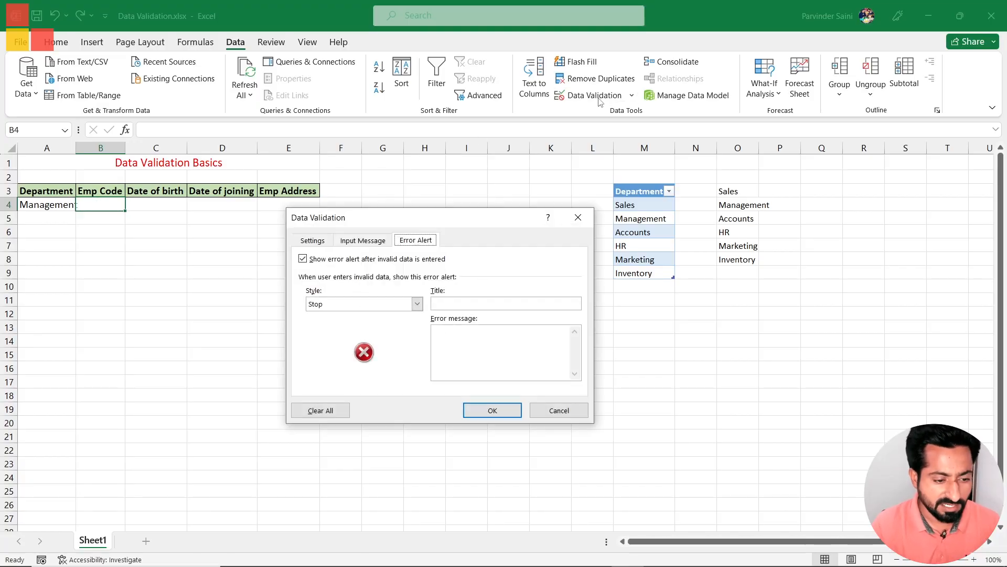
left_click(314, 240)
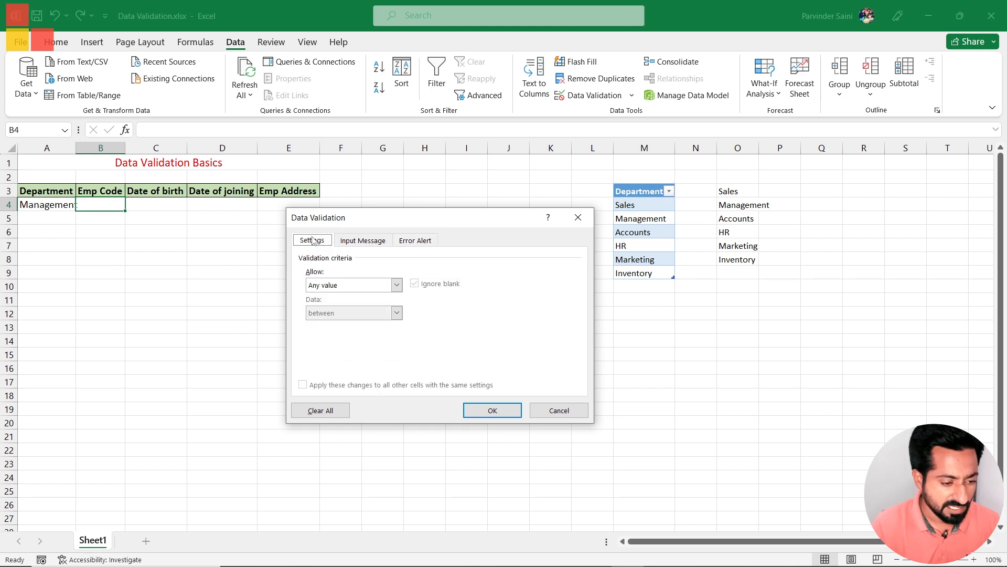
left_click(396, 285)
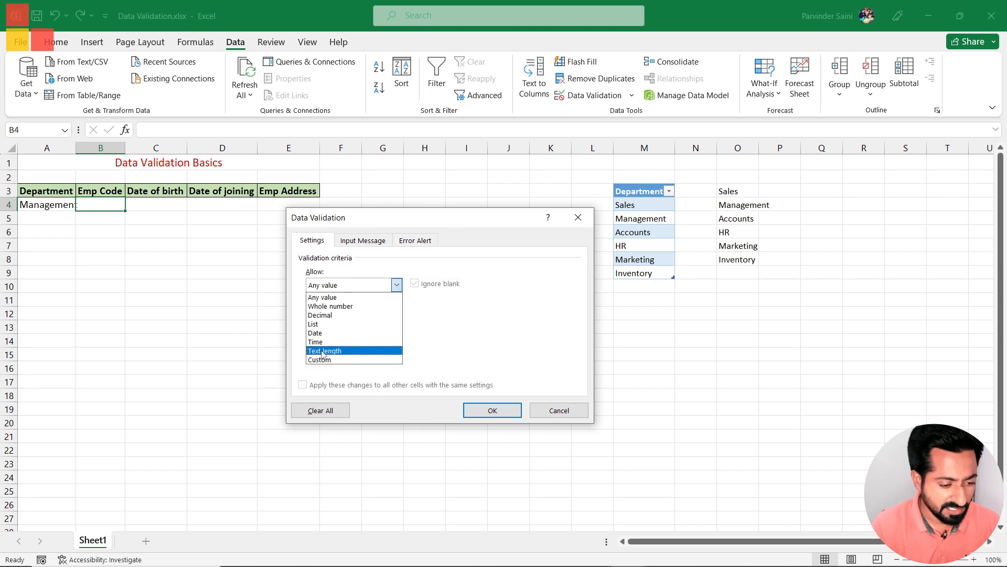
left_click(357, 351)
left_click(397, 313)
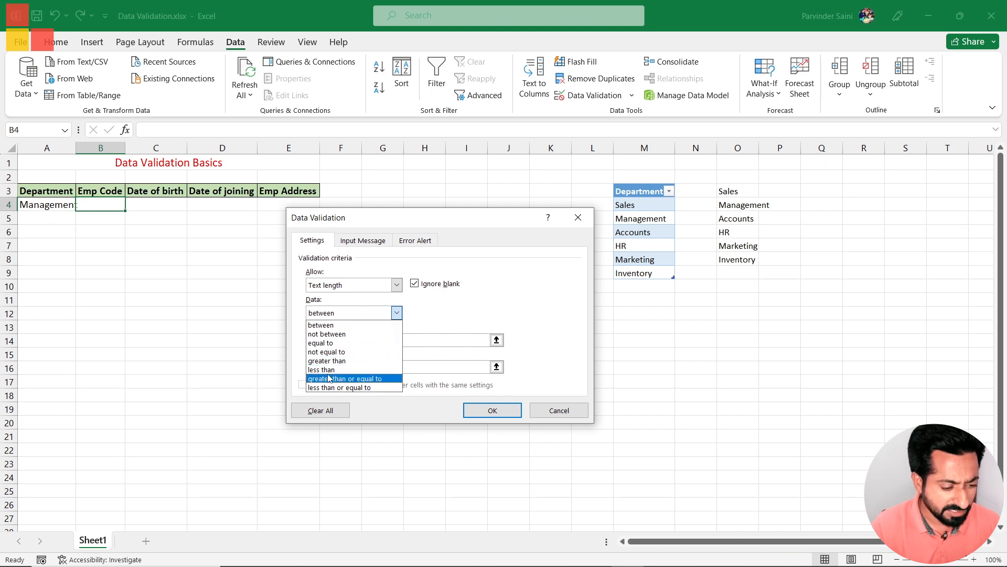
left_click(325, 343)
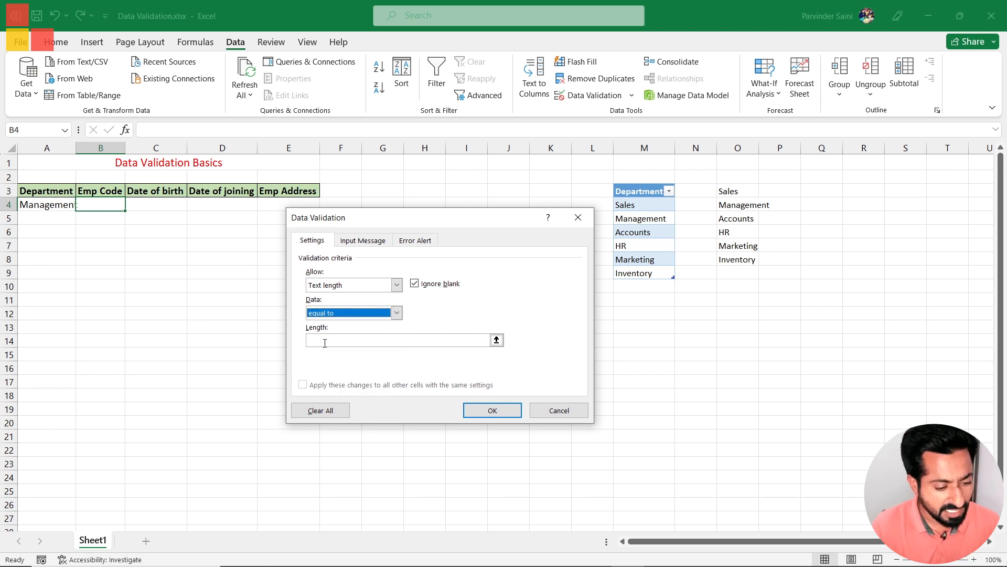
left_click(351, 341)
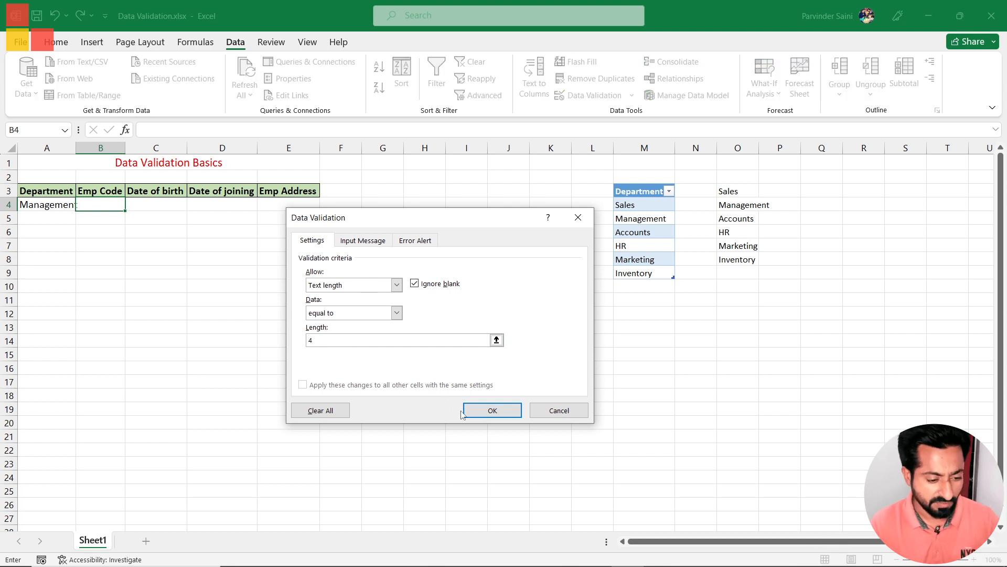
- Add the input message "Please Enter Code For Employee" with the title Employee Code to cell B4's validation and apply the rule
left_click(359, 242)
left_click(351, 303)
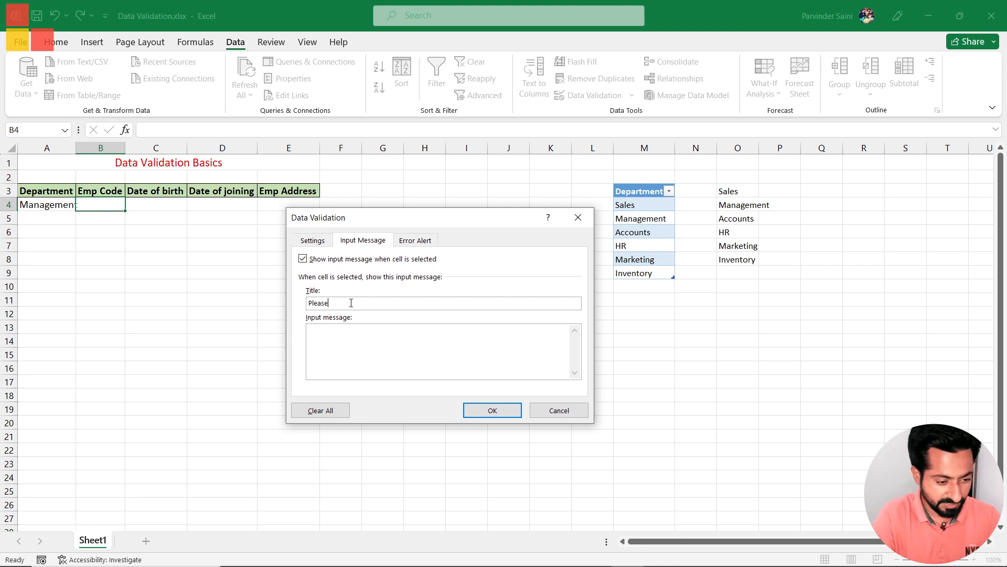
key("BackSpace")
key("BackSpace")
key("BackSpace")
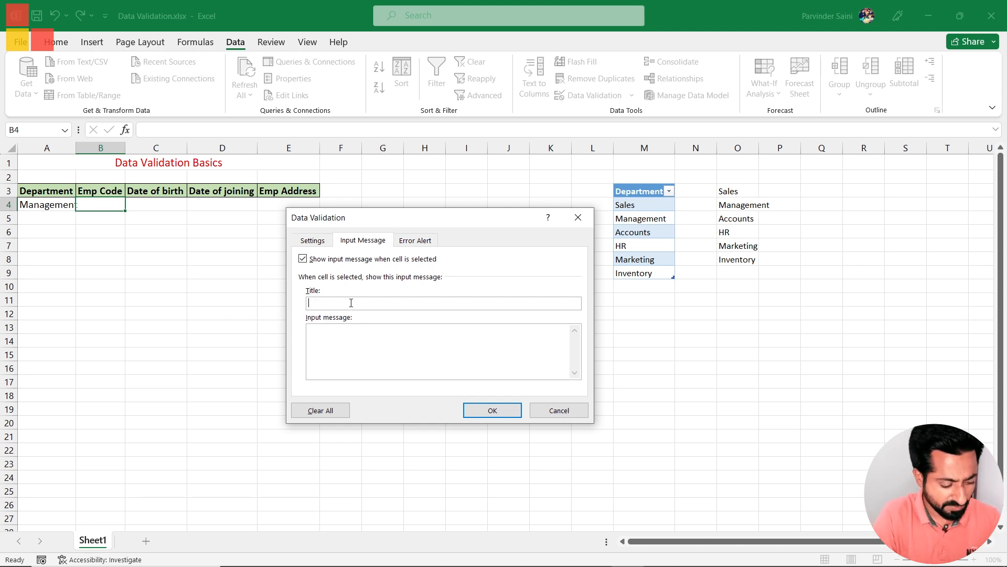
type("Employee")
type(" Code")
type("Please Ent")
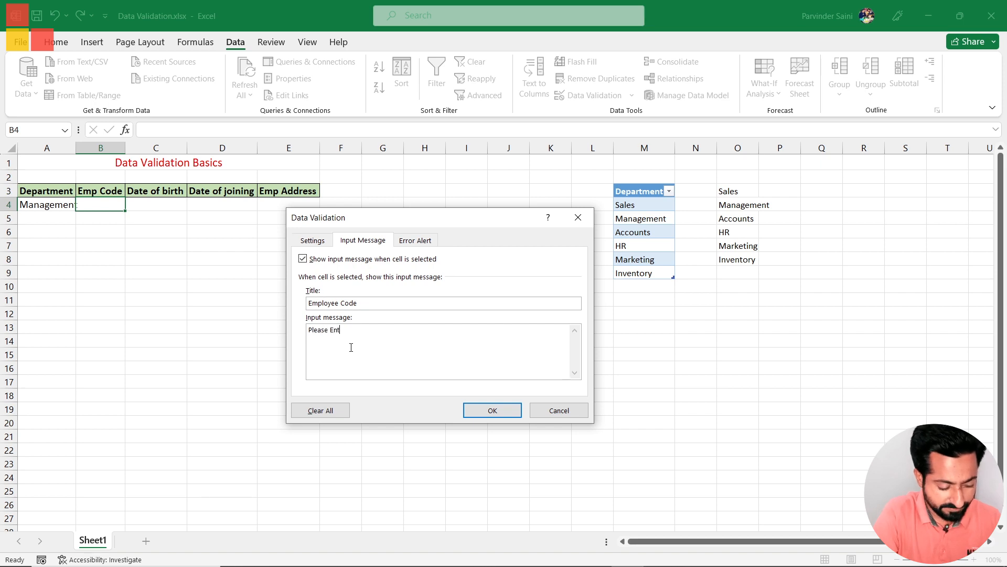
type("er Code For Em")
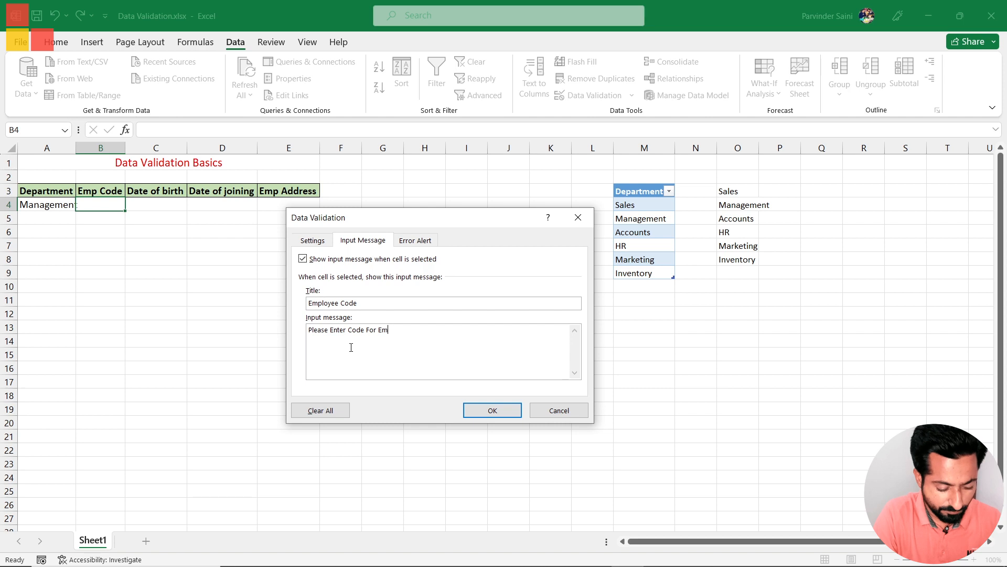
type("ployee")
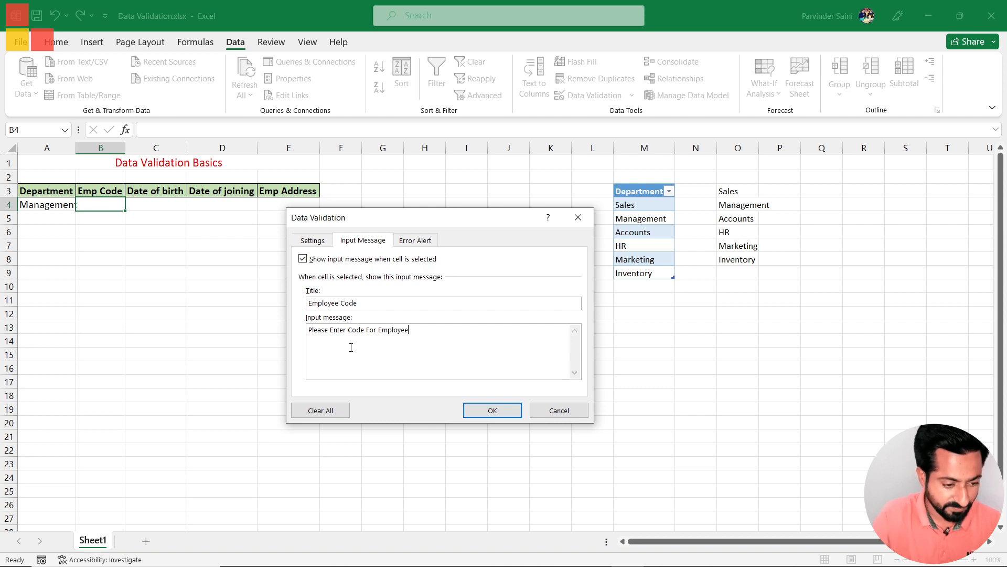
left_click(487, 410)
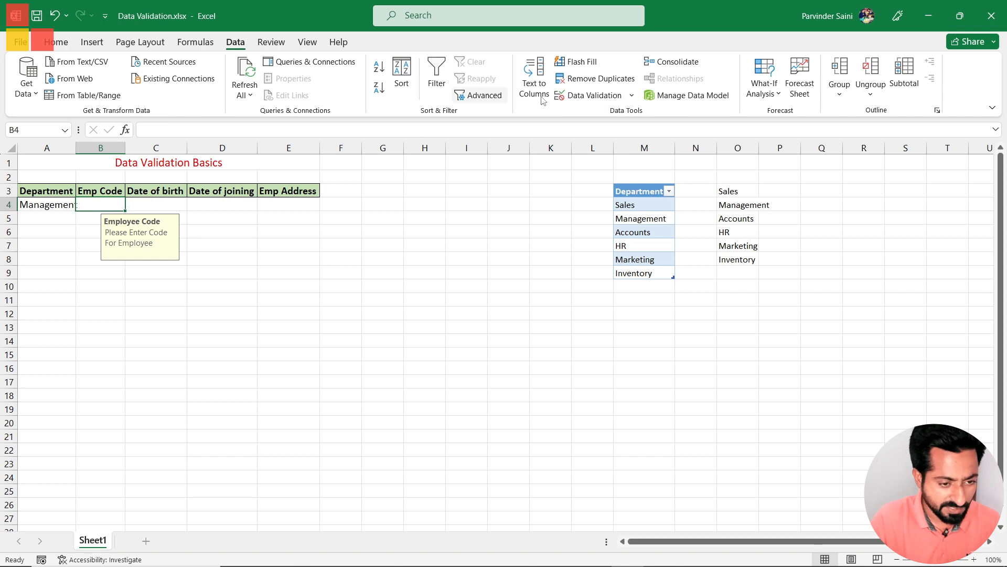
- Add a Stop error alert to cell B4's validation titled Invalid Code with the message "Please Enter Emp Code With 4 Digit Length"
left_click(567, 96)
left_click(415, 240)
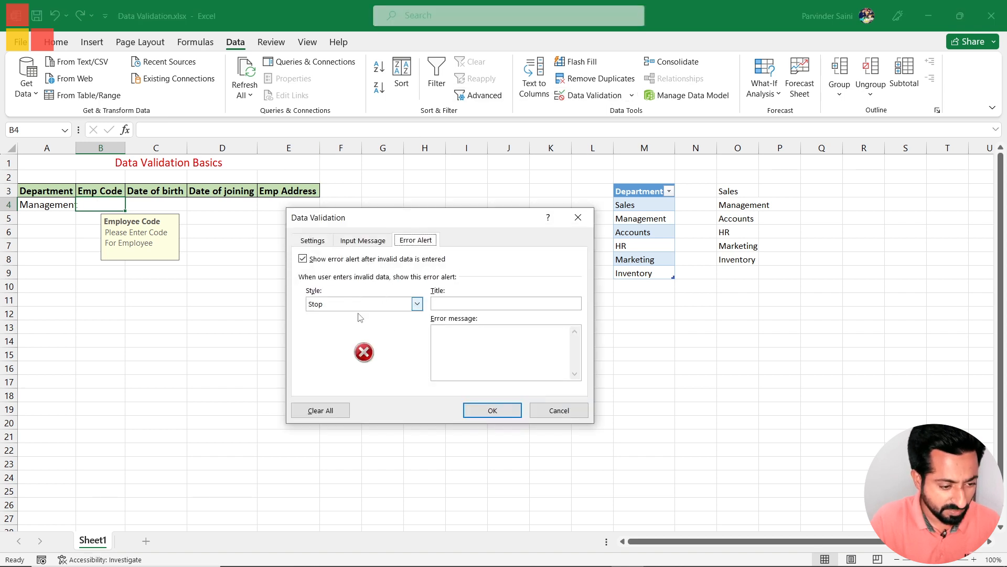
left_click(473, 303)
type("Invalid Code")
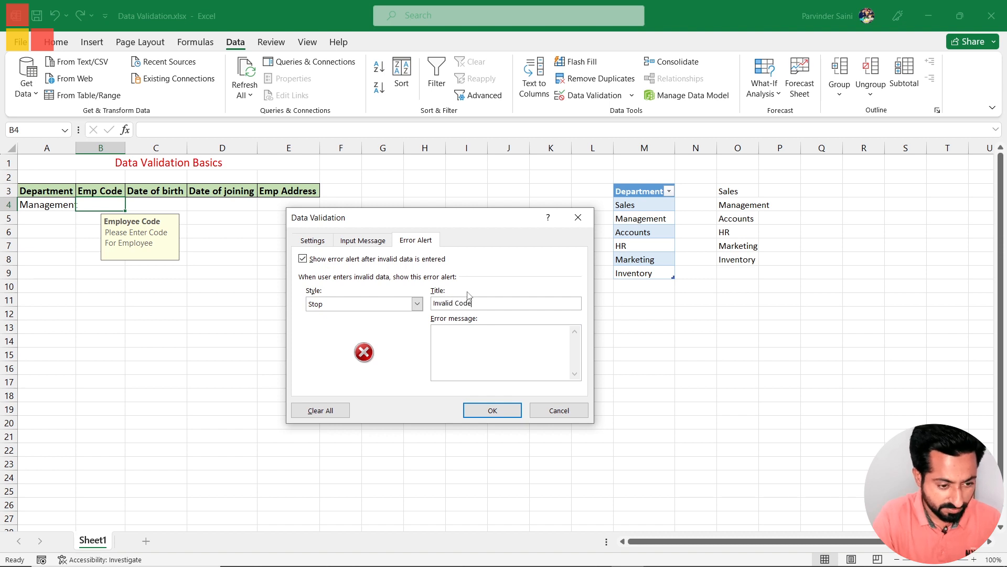
left_click(462, 338)
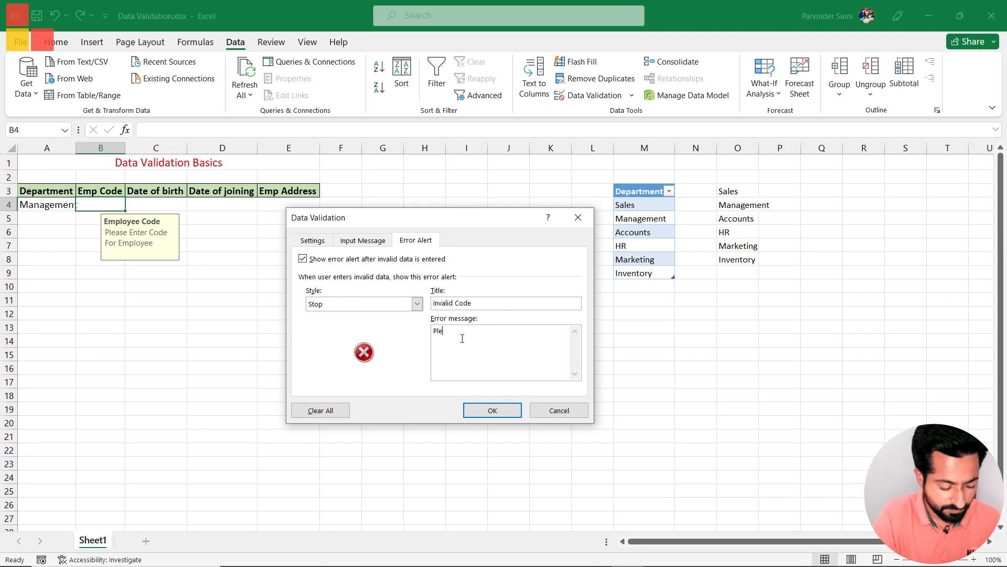
type("Please Enter Emp Code With")
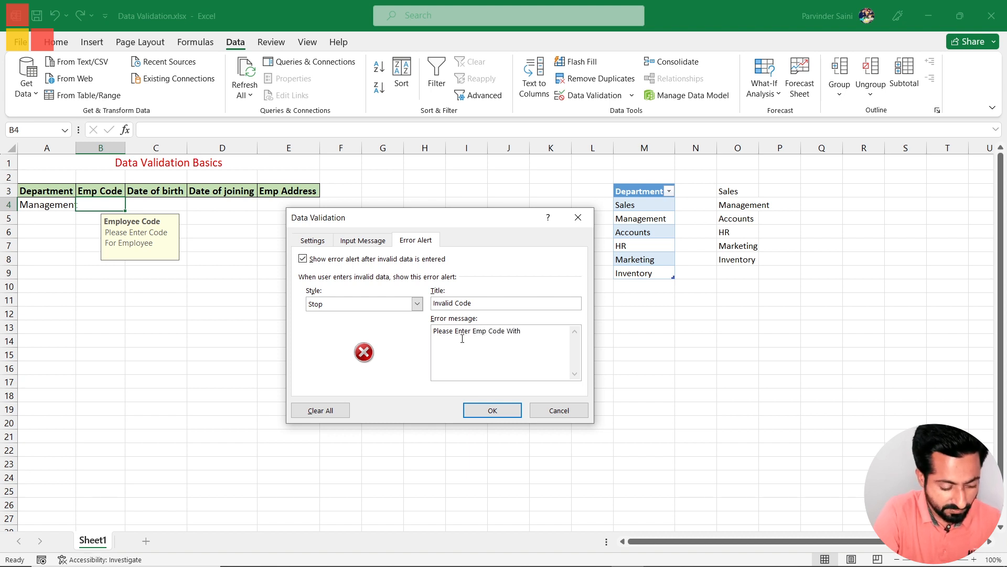
type(" 4 Digit Len")
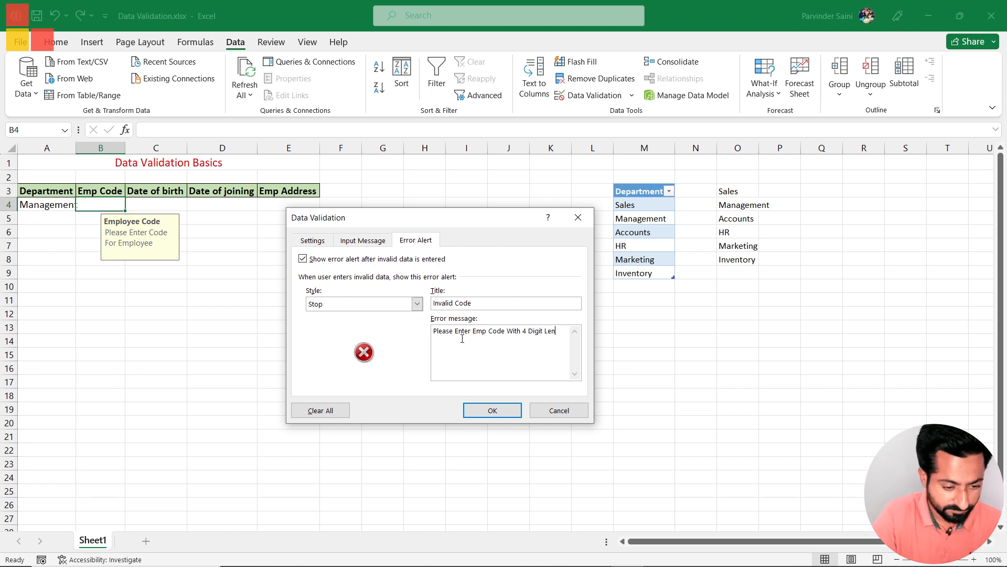
type("ghgth")
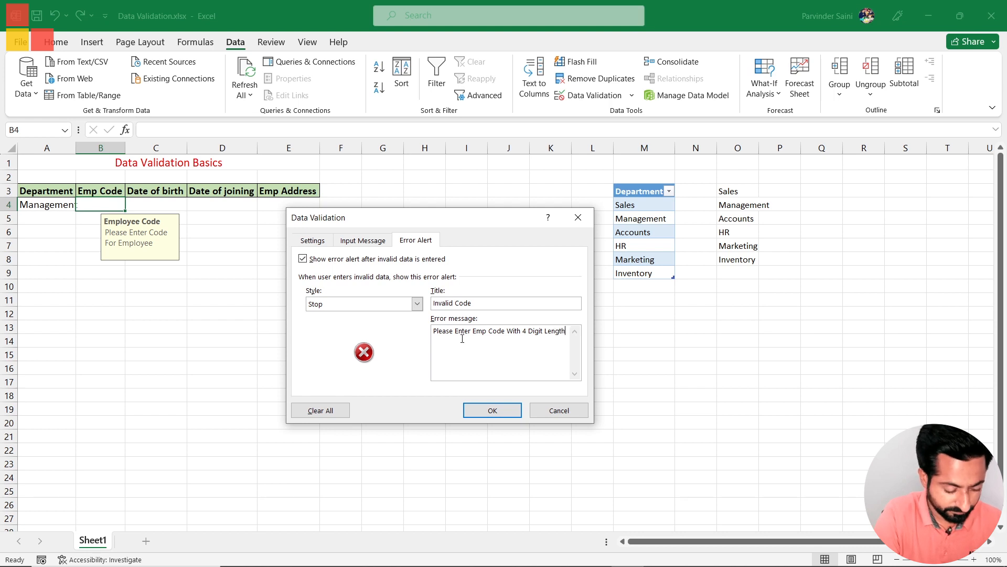
left_click(500, 411)
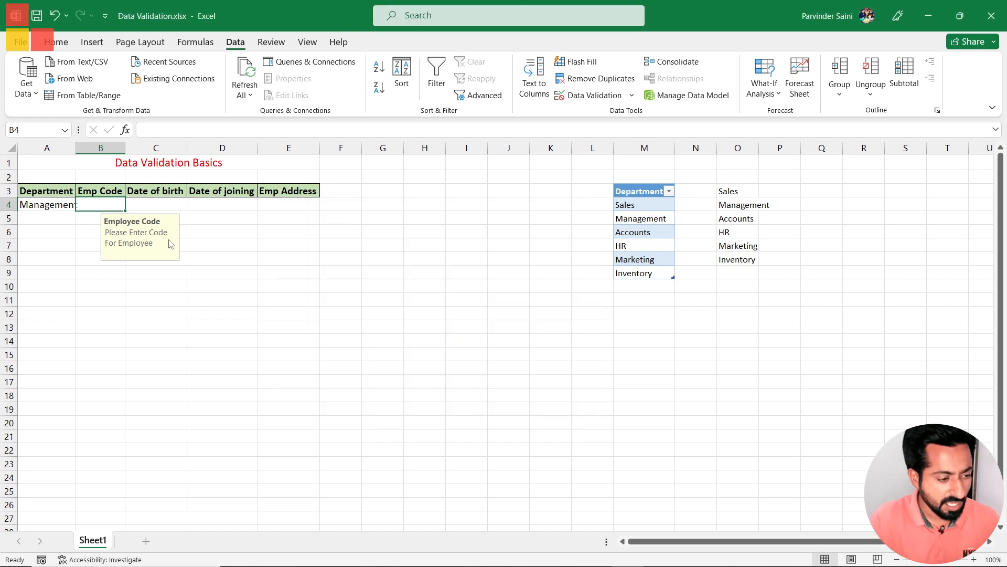
- Test cell B4's length rule with four-digit and five-digit employee codes, leaving a valid four-digit code in the cell
type("1001")
key("Return")
left_click(114, 204)
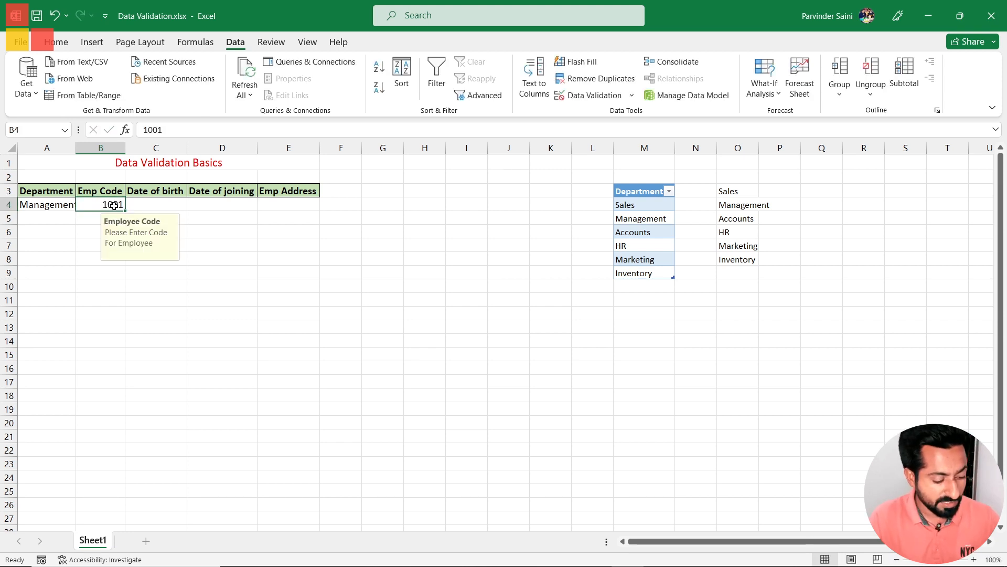
type("10023")
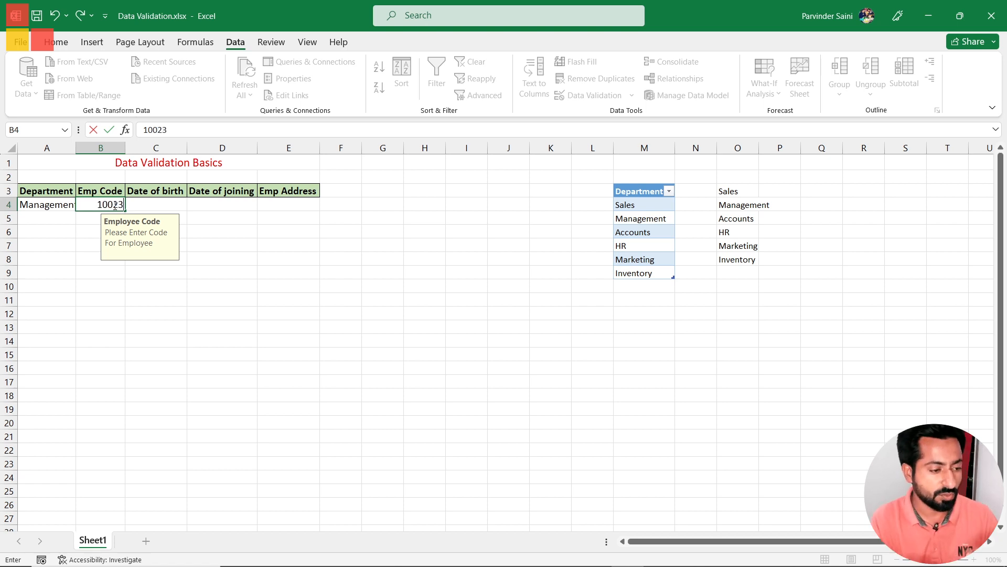
key("Return")
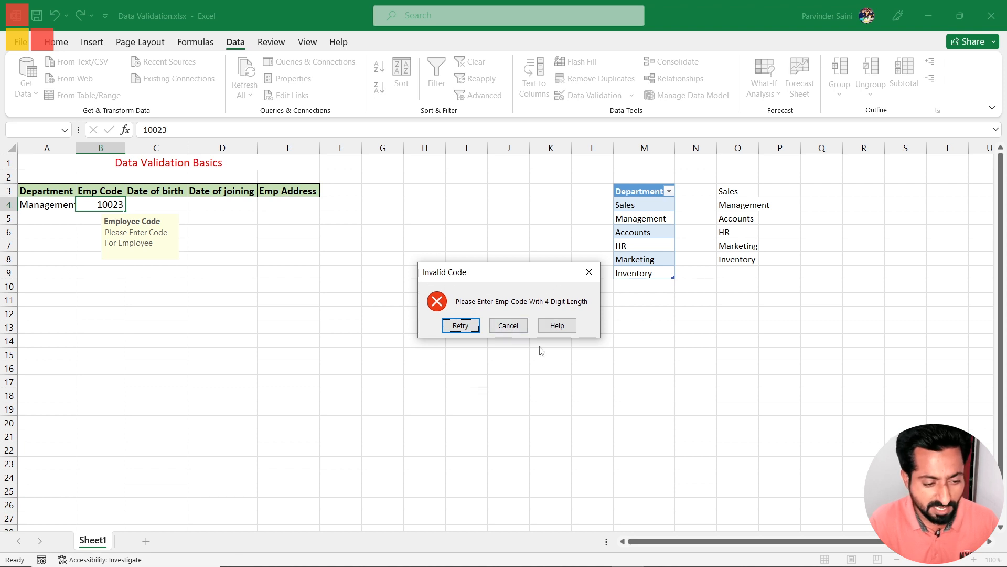
left_click(465, 328)
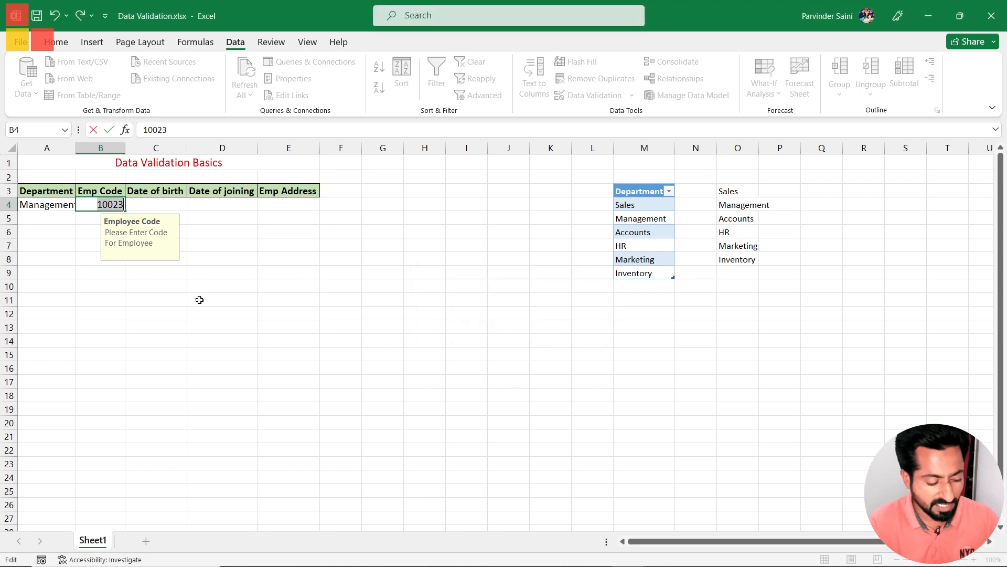
type("1000")
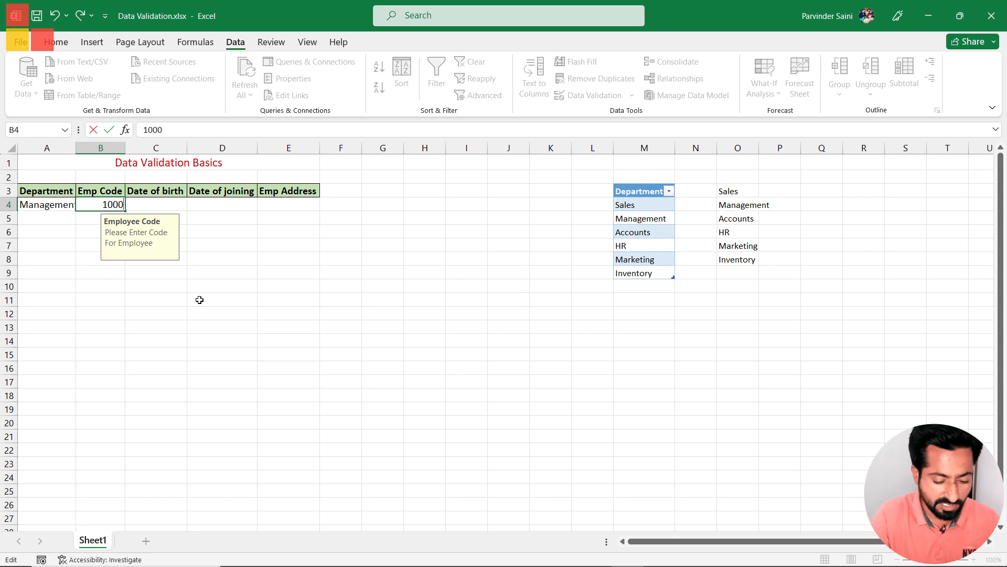
key("Return")
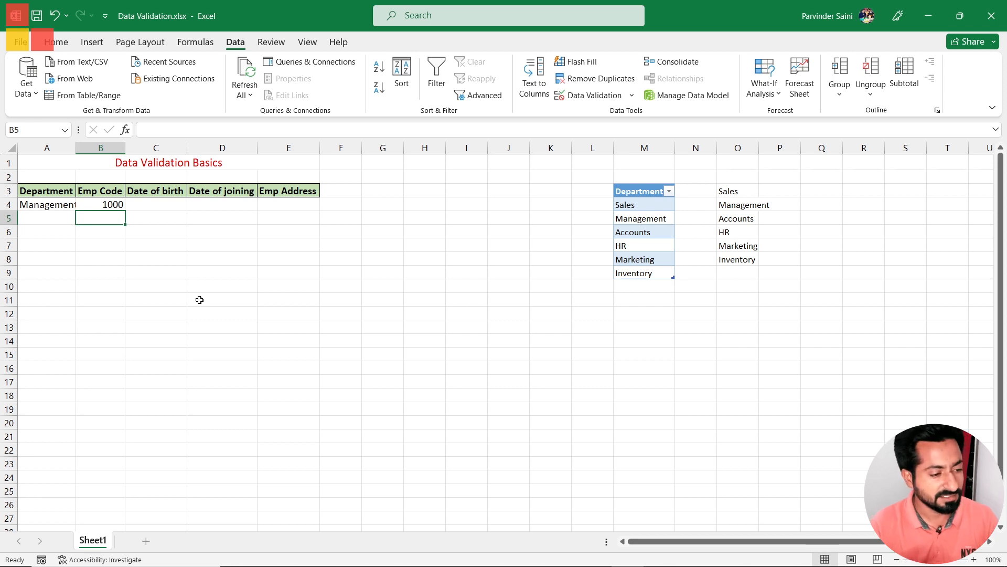
- Set cell C4's validation to allow only dates less than 1/1/2000
left_click(164, 208)
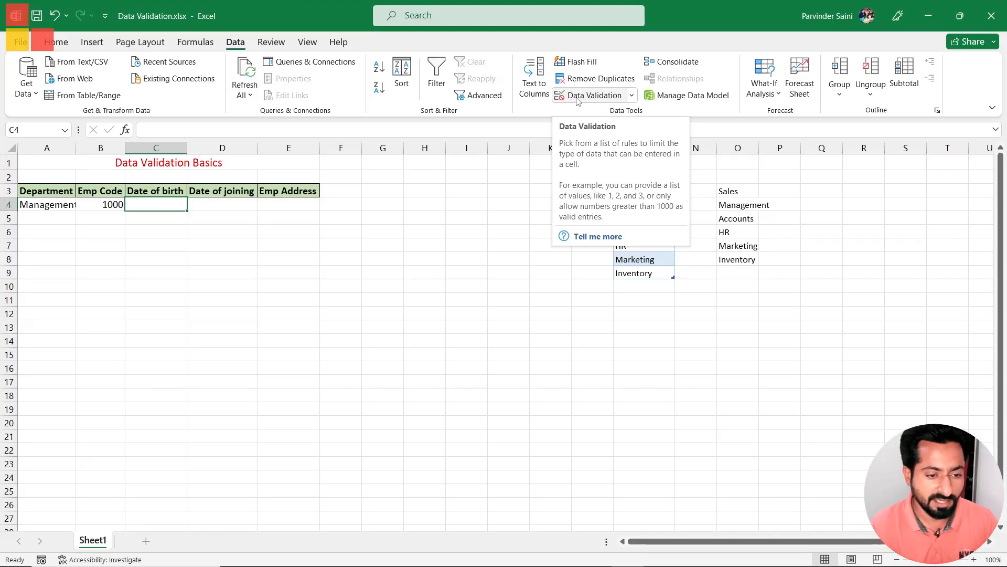
left_click(577, 97)
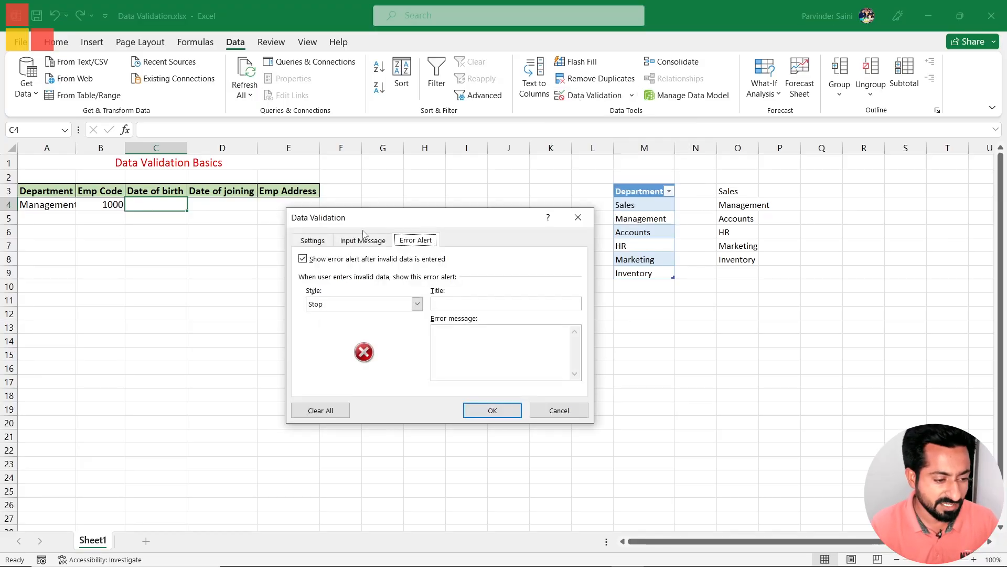
left_click(313, 240)
left_click(397, 287)
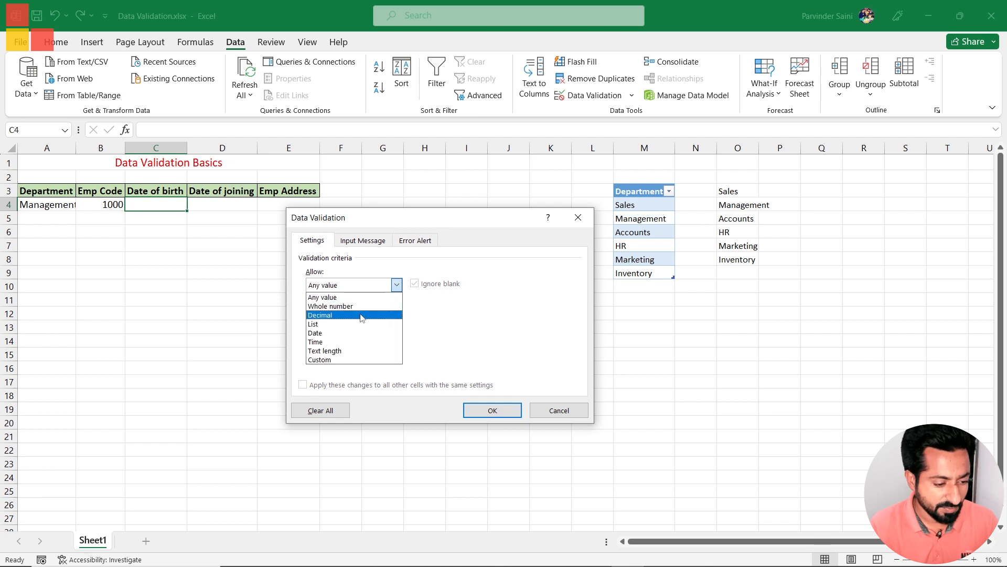
left_click(336, 333)
left_click(396, 313)
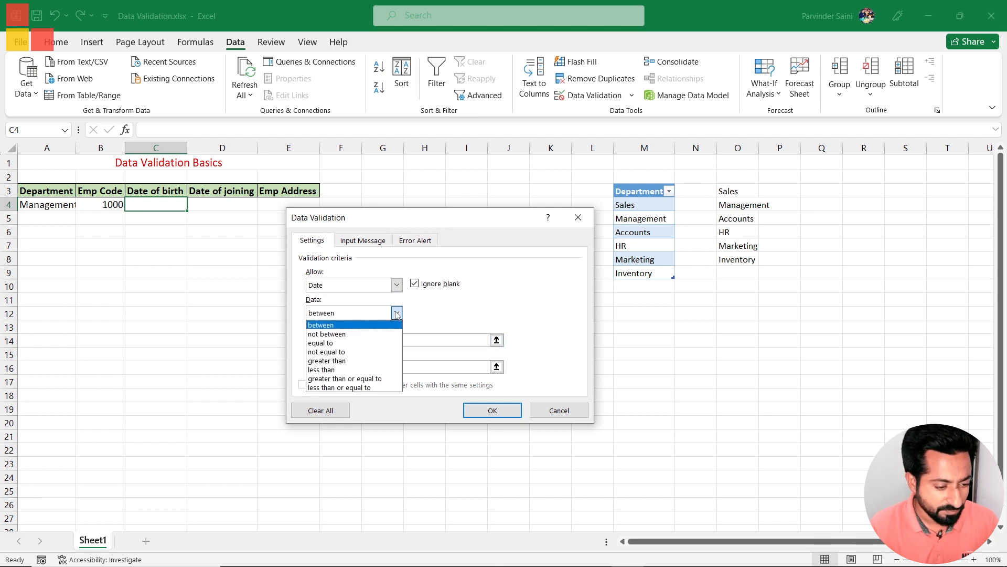
left_click(347, 369)
left_click(364, 338)
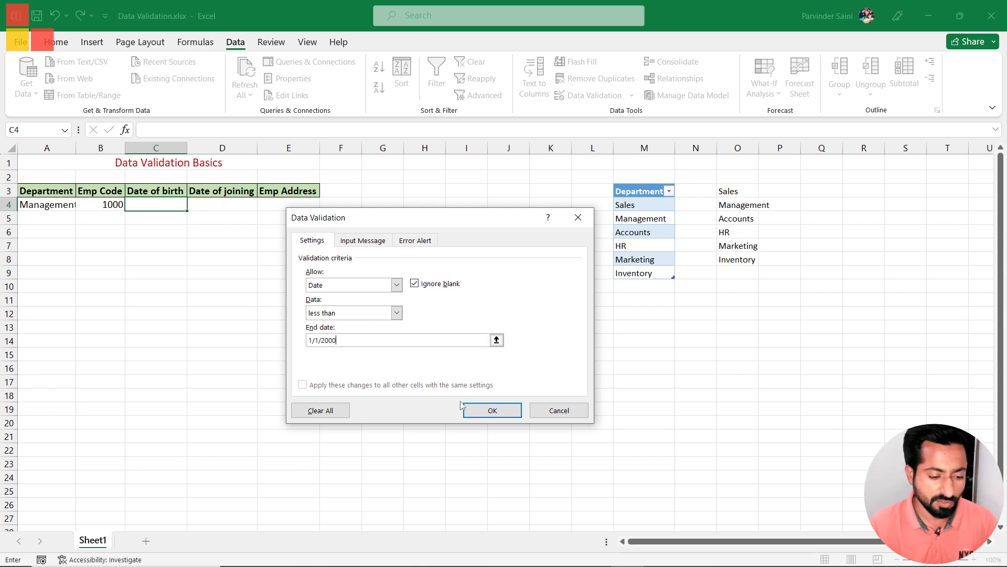
left_click(481, 417)
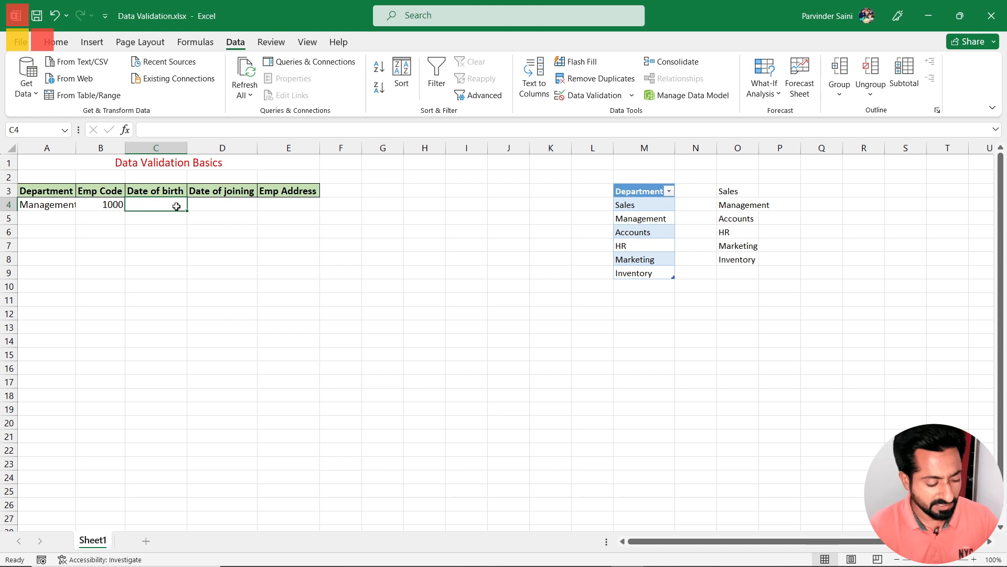
- Test cell C4's rule by trying to enter a date of birth beyond the 1/1/2000 limit, then cancel the entry
type("10/10/2005")
key("Return")
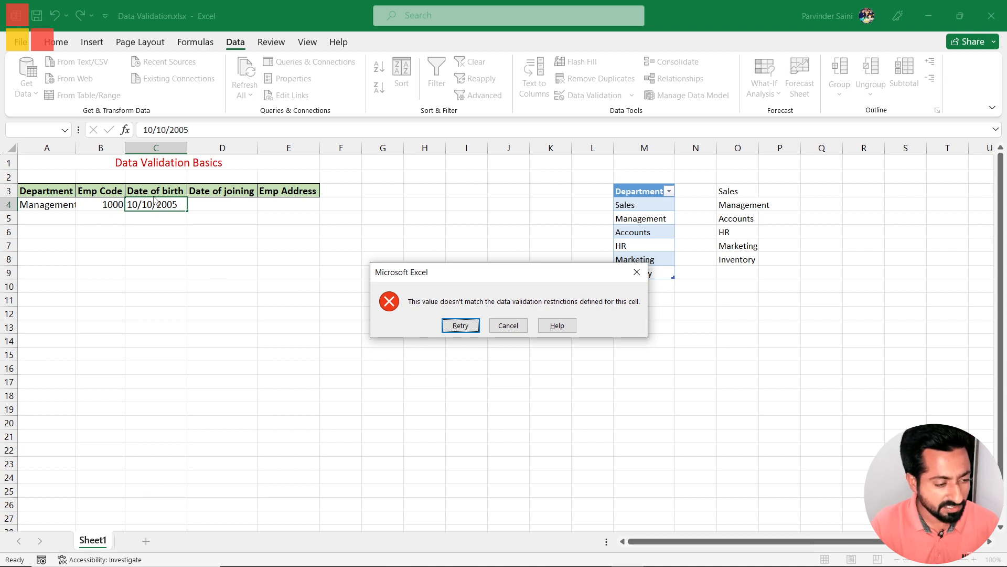
left_click(501, 326)
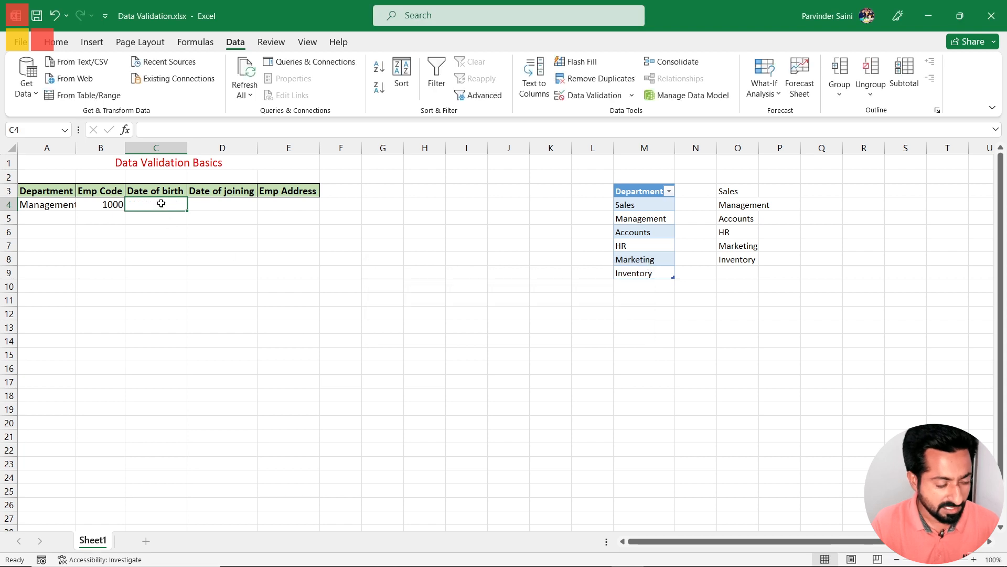
- Enter a valid date of birth before 1/1/2000 in cell C4
type("10")
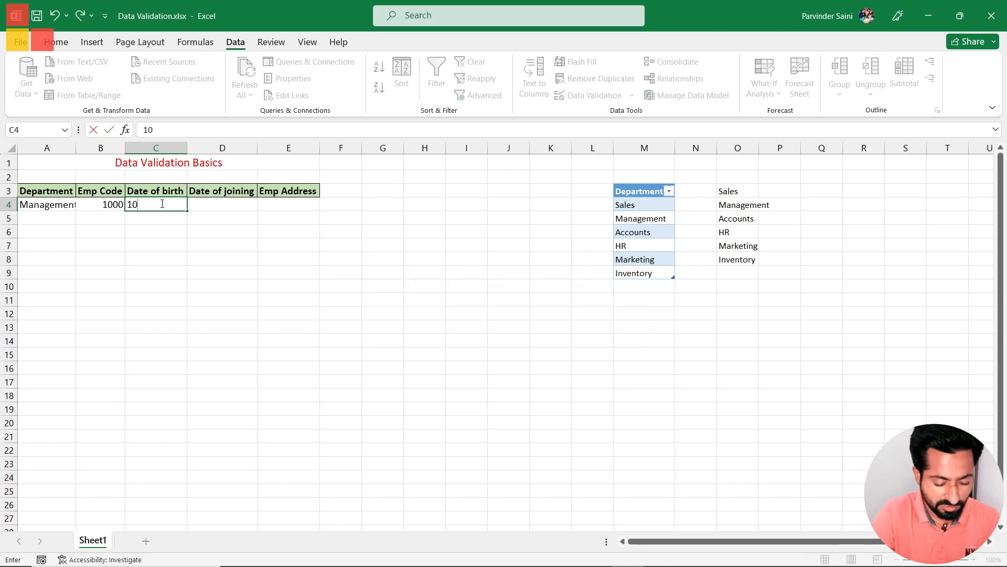
type("/10/1999")
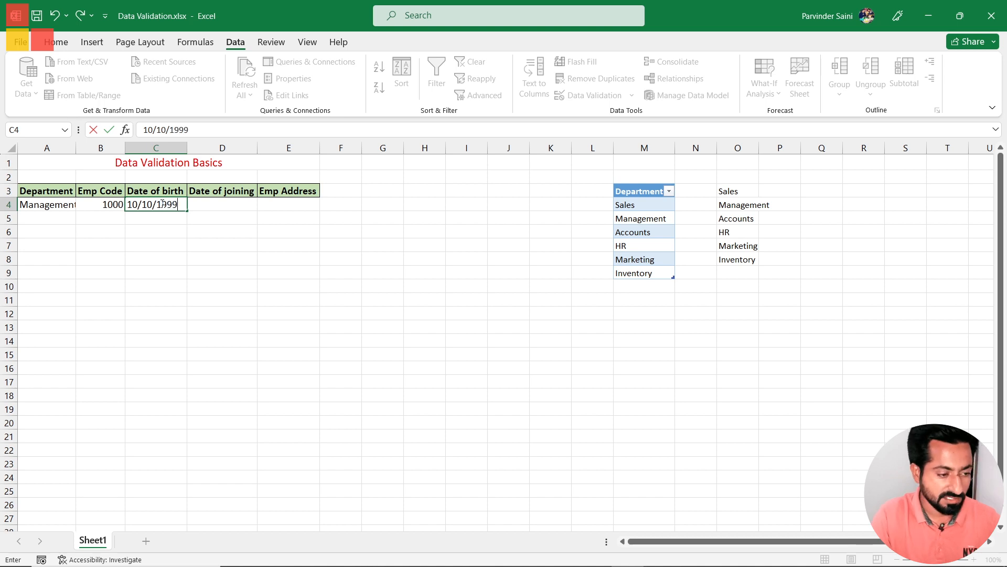
key("Return")
key("Return")
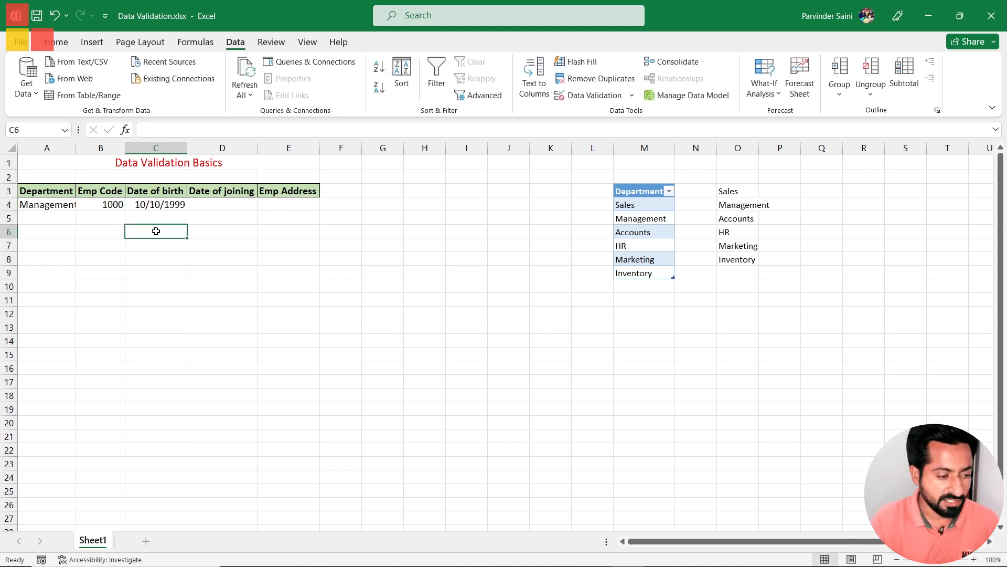
left_click(160, 204)
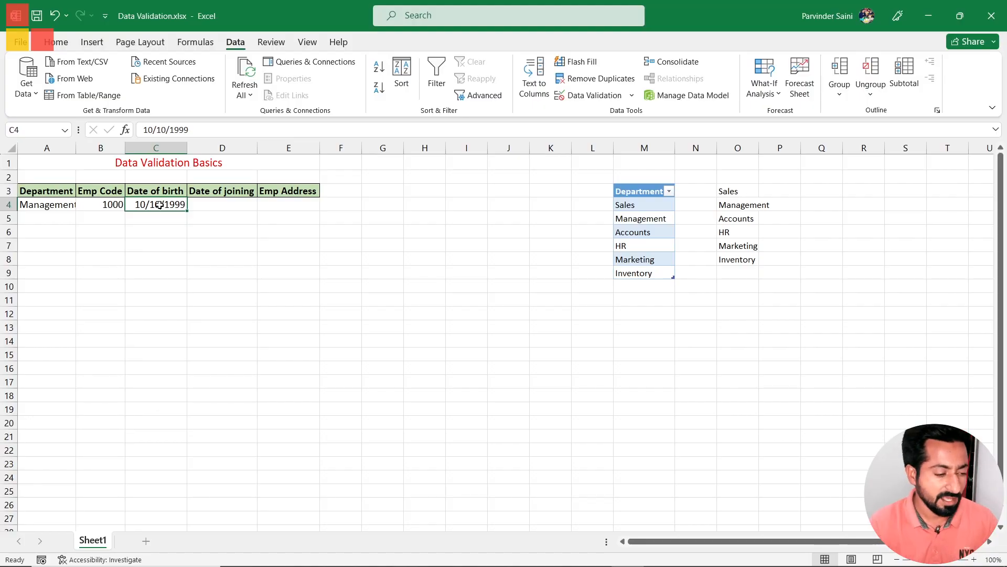
- Set cell D4's validation to allow only dates greater than or equal to today's date, using the TODAY function as the start date
left_click(204, 202)
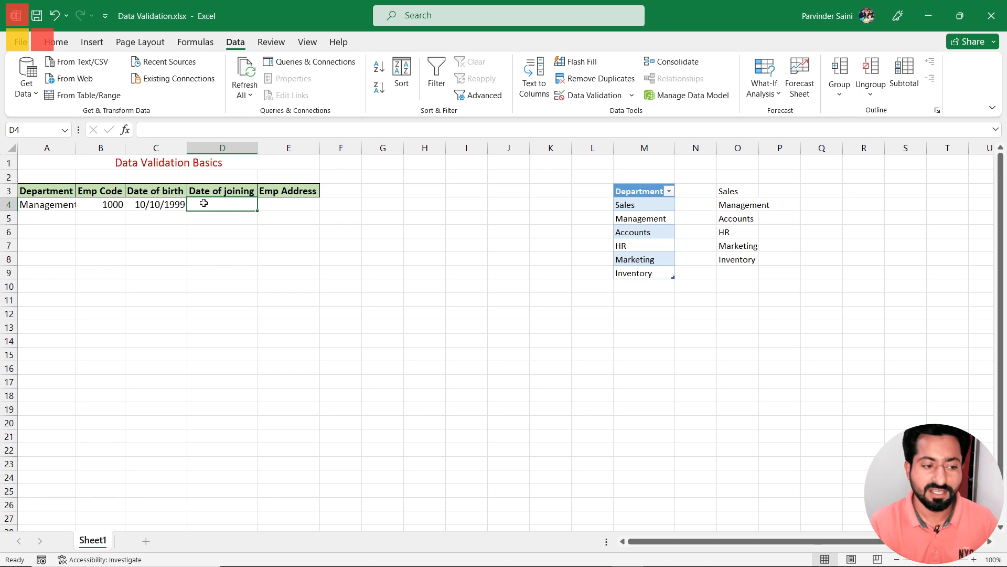
left_click(595, 95)
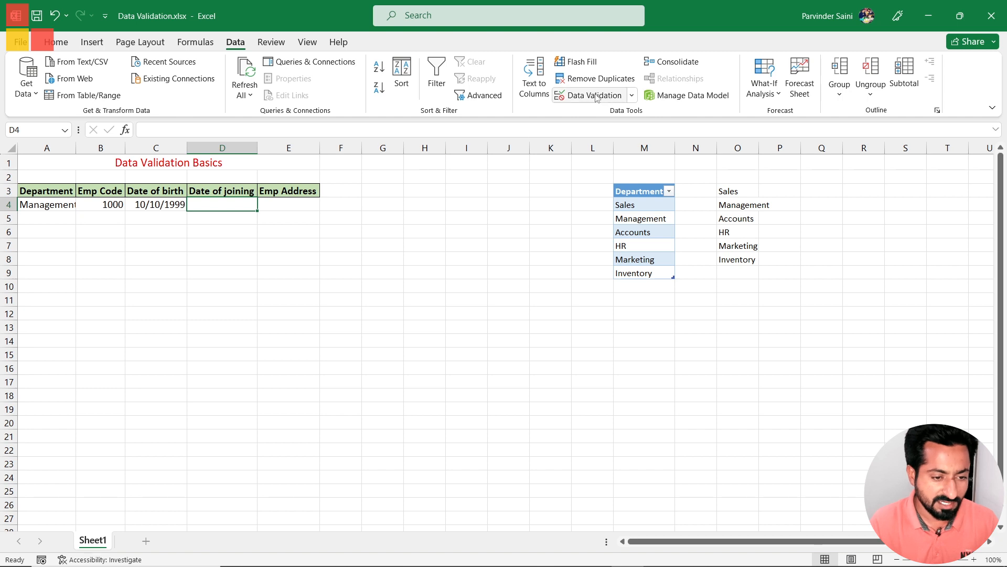
left_click(358, 288)
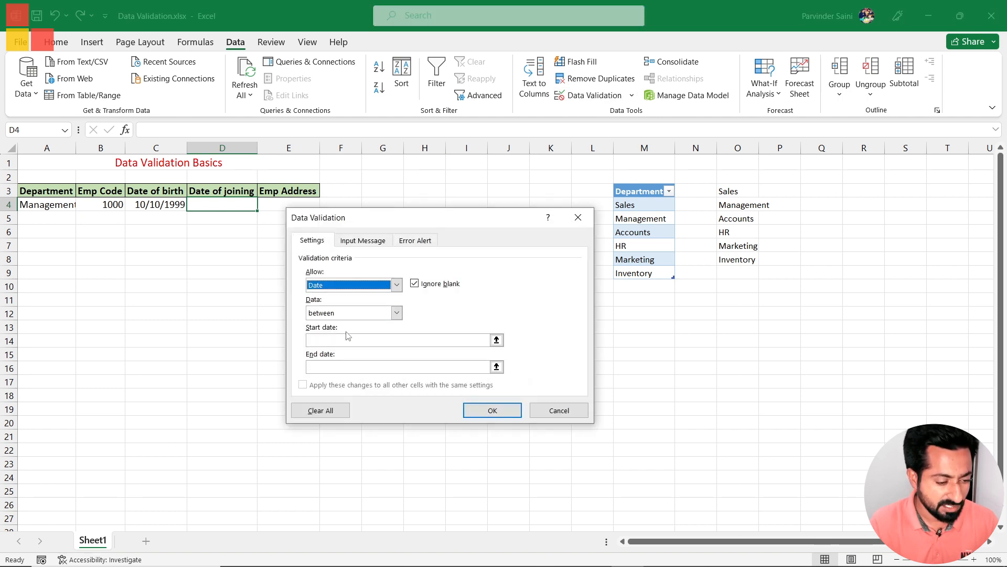
left_click(346, 314)
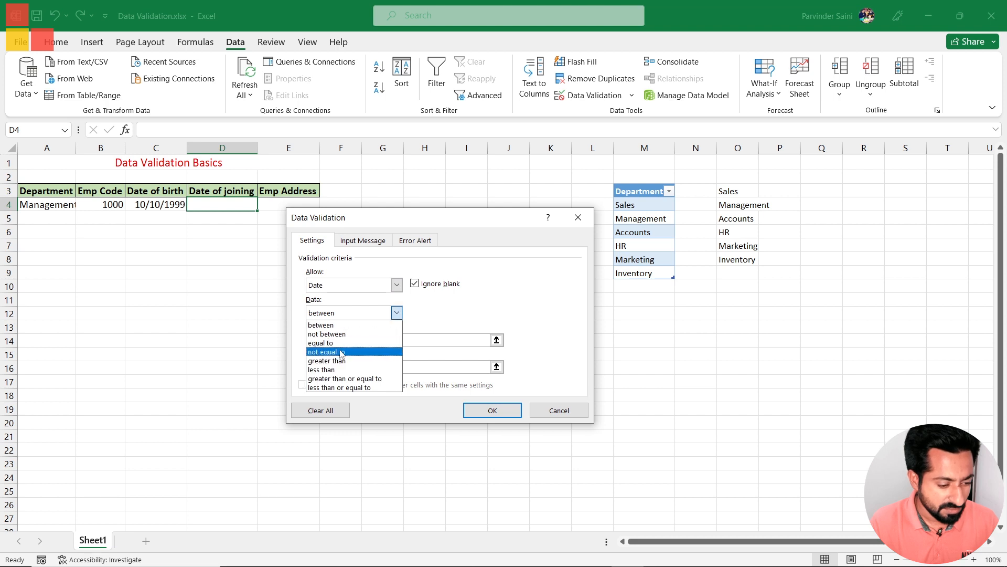
left_click(369, 379)
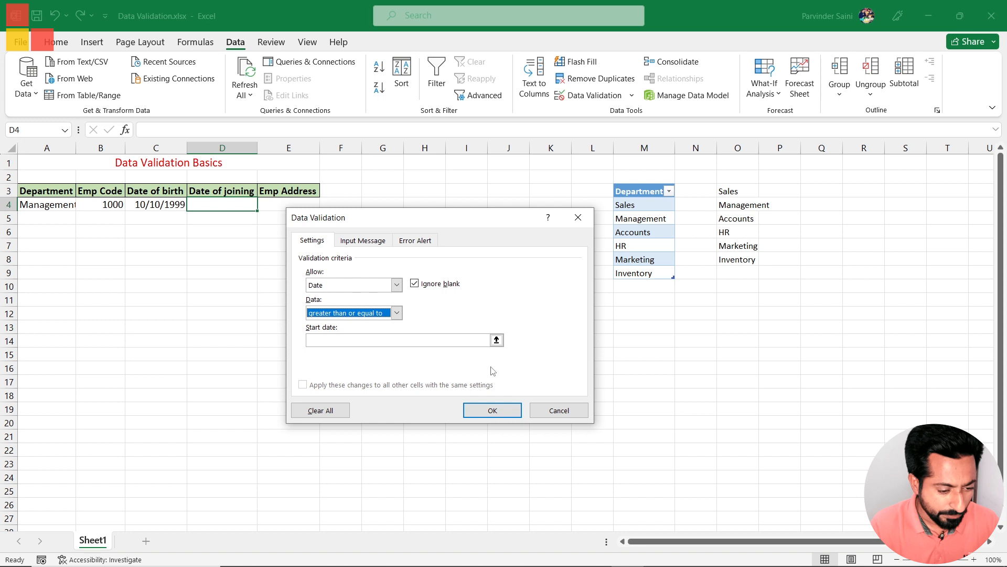
left_click(455, 341)
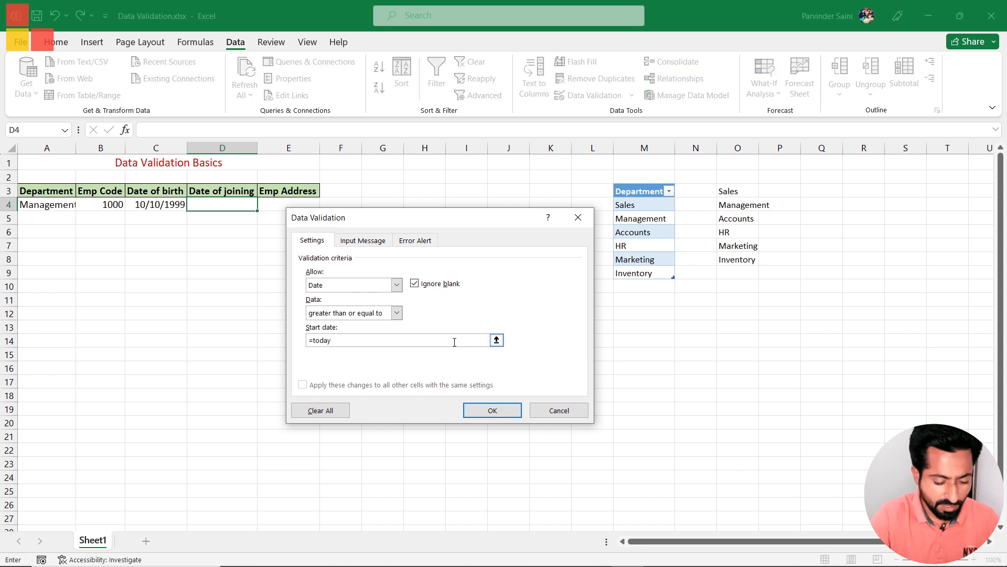
left_click(487, 414)
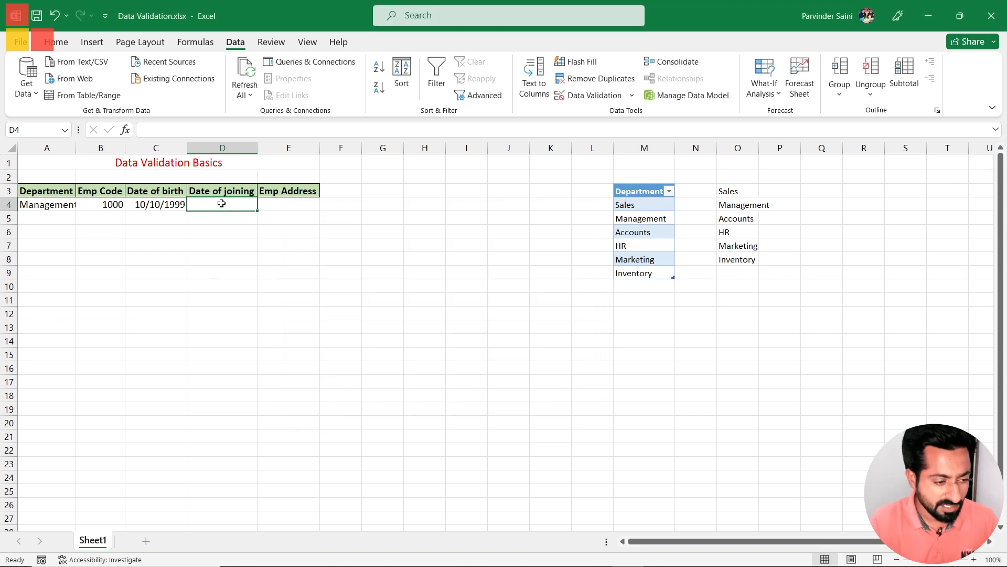
- Enter the formula =TODAY() in cell D4 as the date of joining
type("=TODAY()")
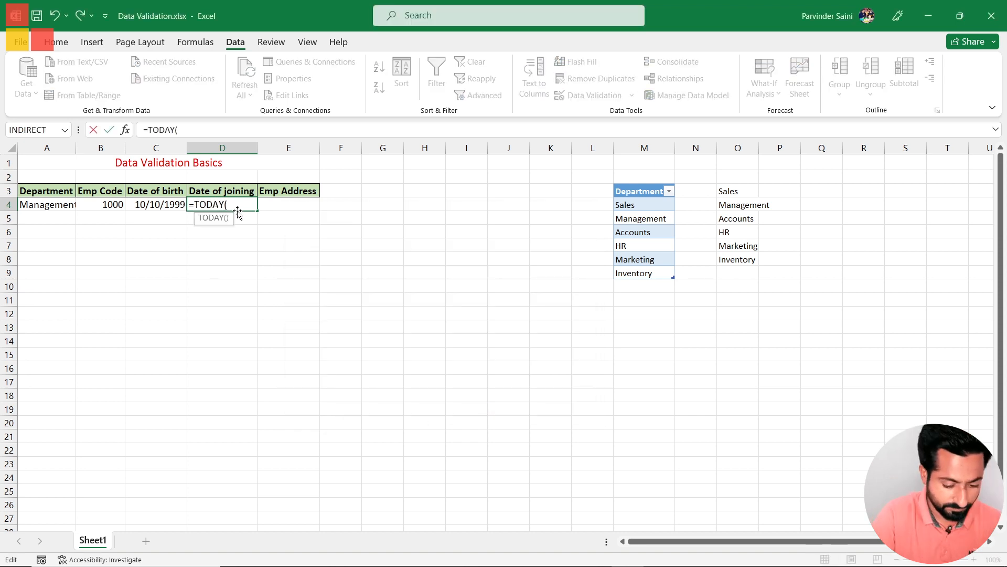
key("Return")
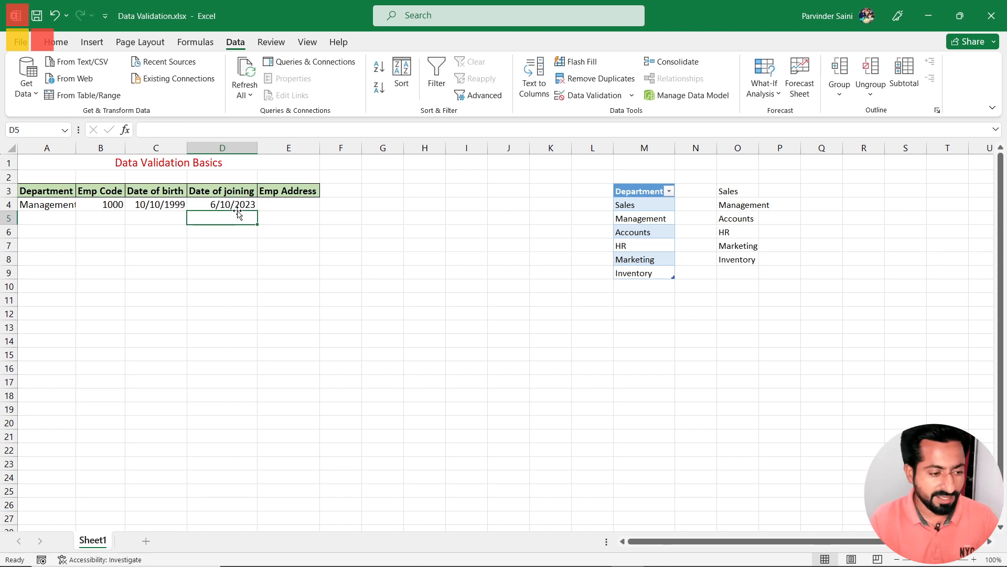
left_click(242, 204)
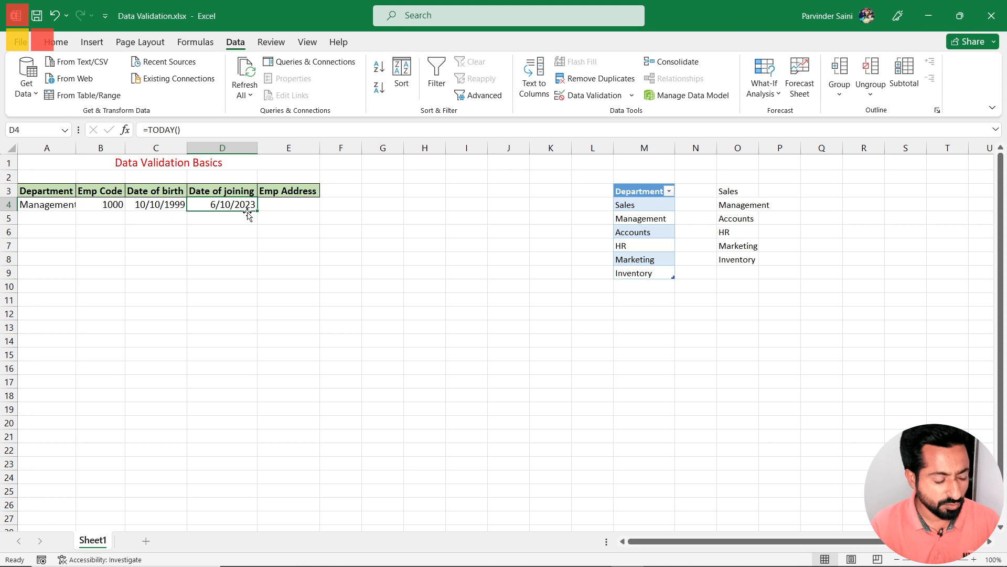
- Test cell D4's rule by trying to enter the past joining date 10/10/2022, then cancel the entry
double_click(210, 205)
left_click_drag(232, 205, 187, 203)
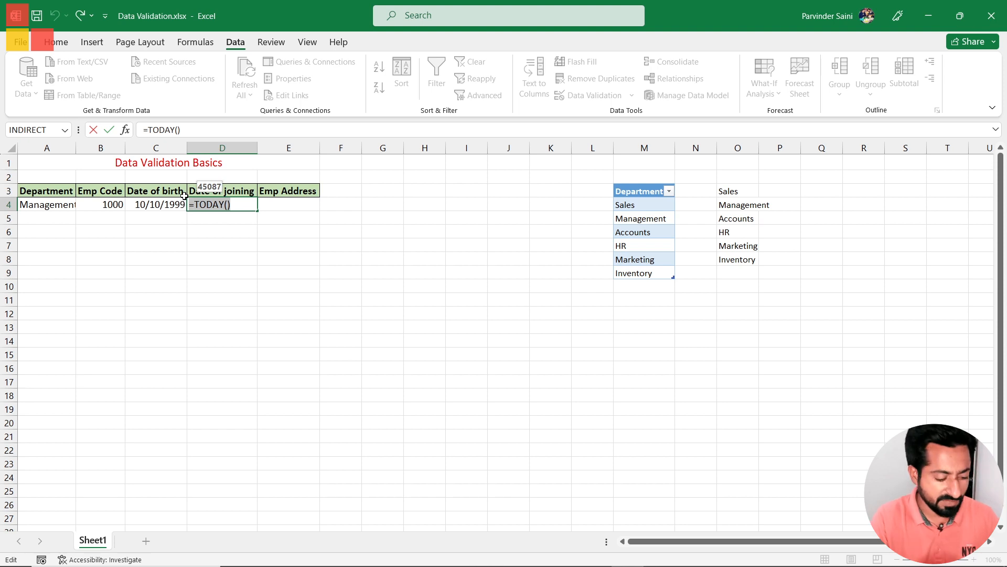
type("10/10/2022")
key("Return")
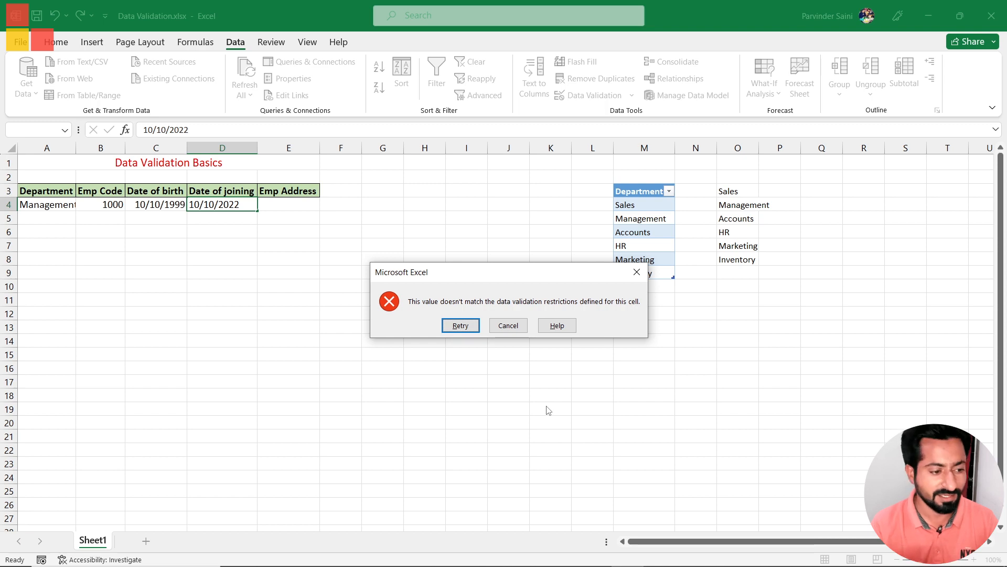
left_click(514, 324)
- Set cell E4's validation under Emp Address to allow only text lengths between 25 and 50 characters
left_click(296, 203)
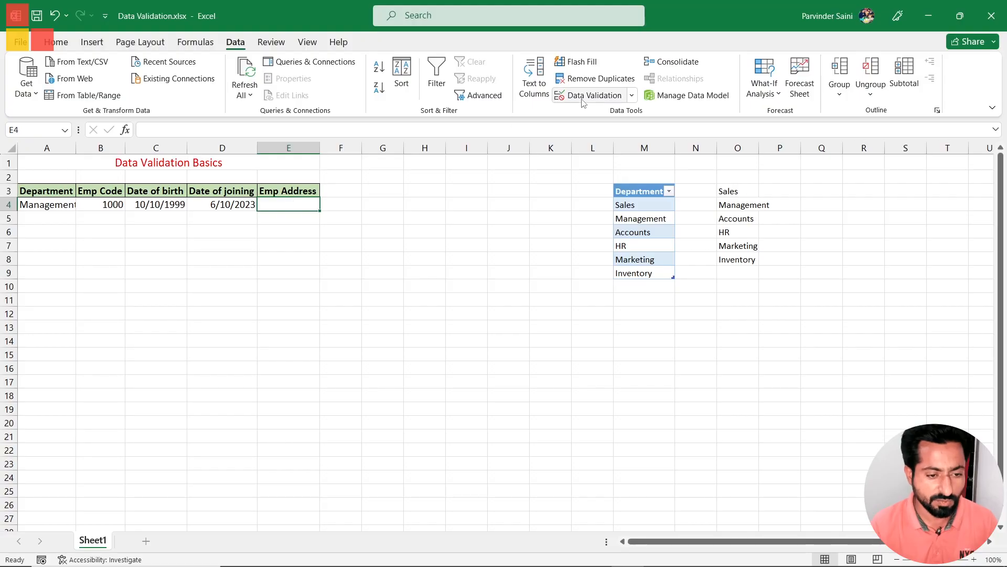
left_click(590, 95)
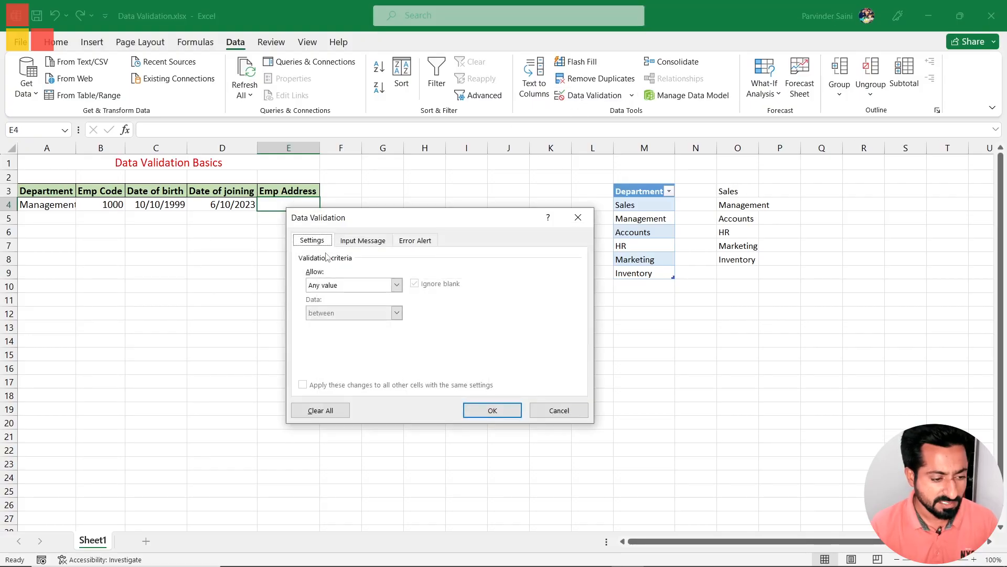
left_click(333, 286)
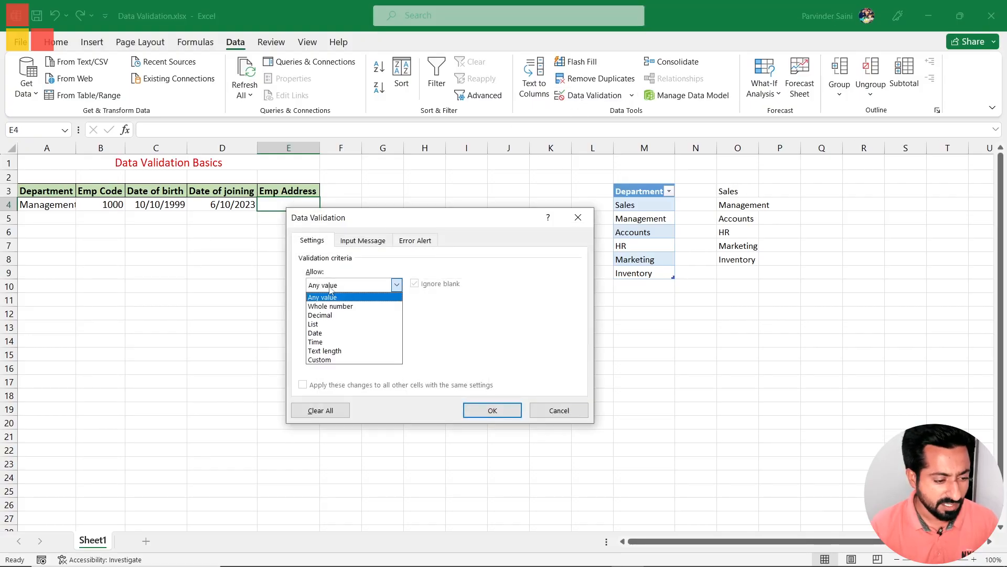
left_click(325, 350)
left_click(381, 312)
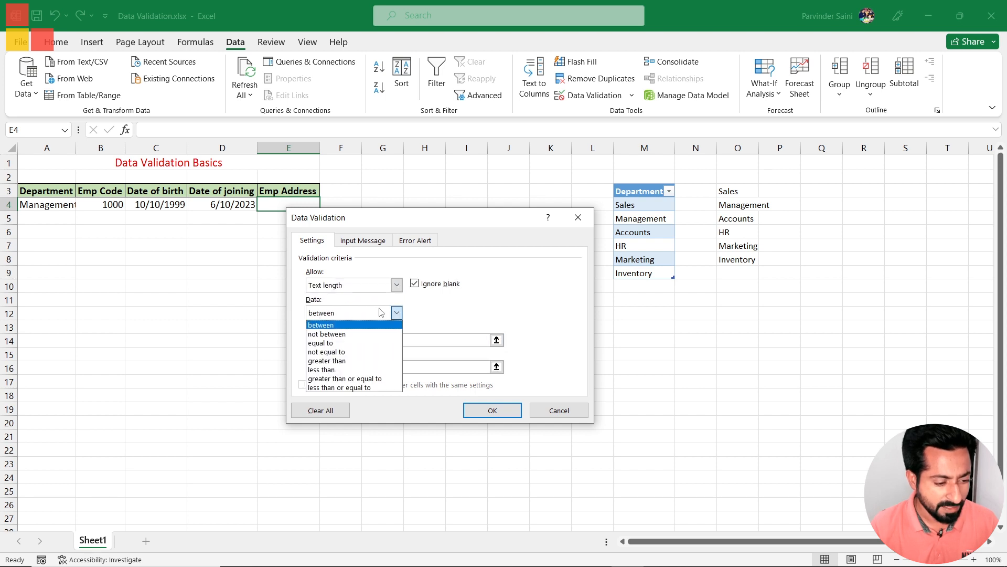
left_click(355, 343)
left_click(344, 338)
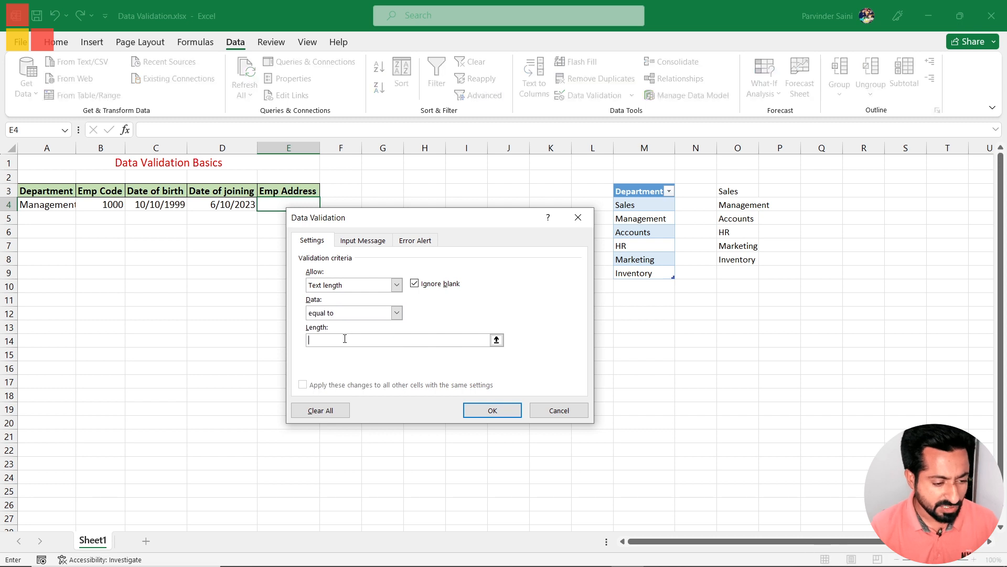
left_click(360, 315)
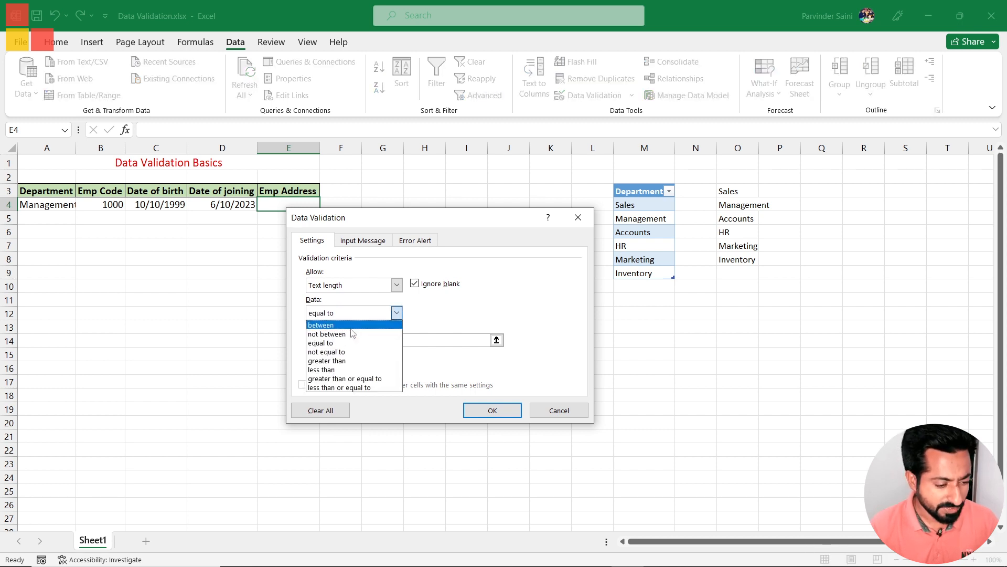
left_click(349, 327)
left_click(471, 339)
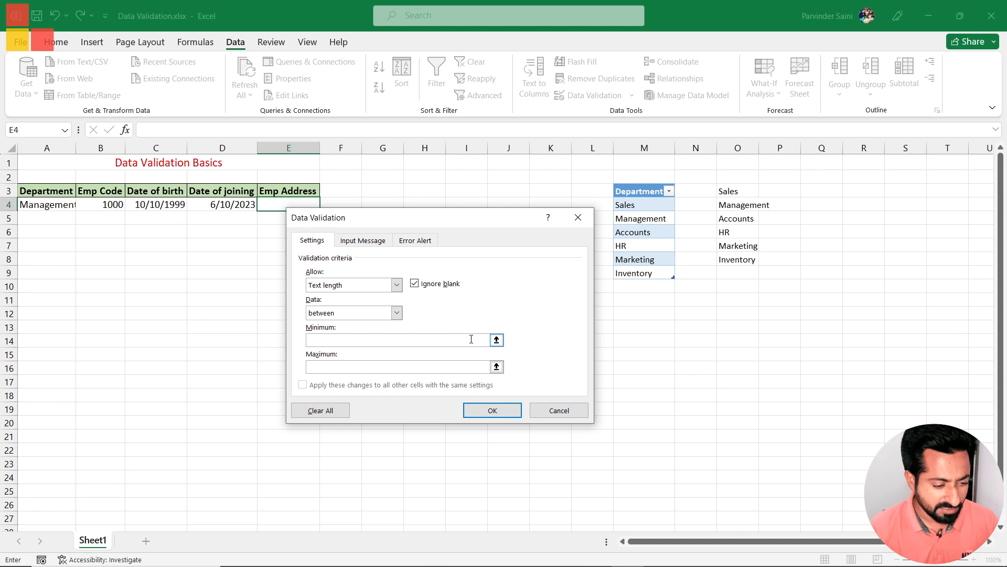
type("25")
key("Tab")
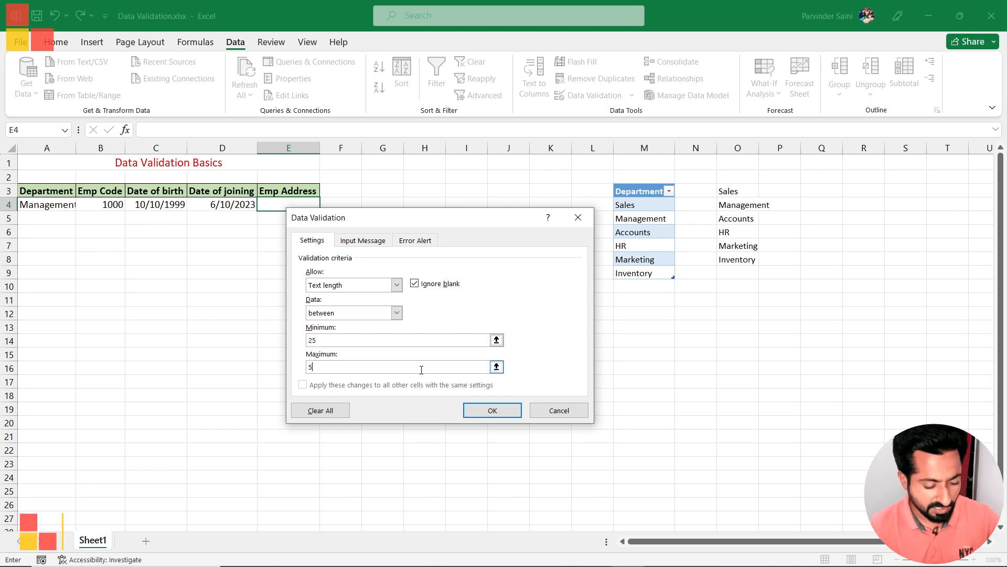
type("50")
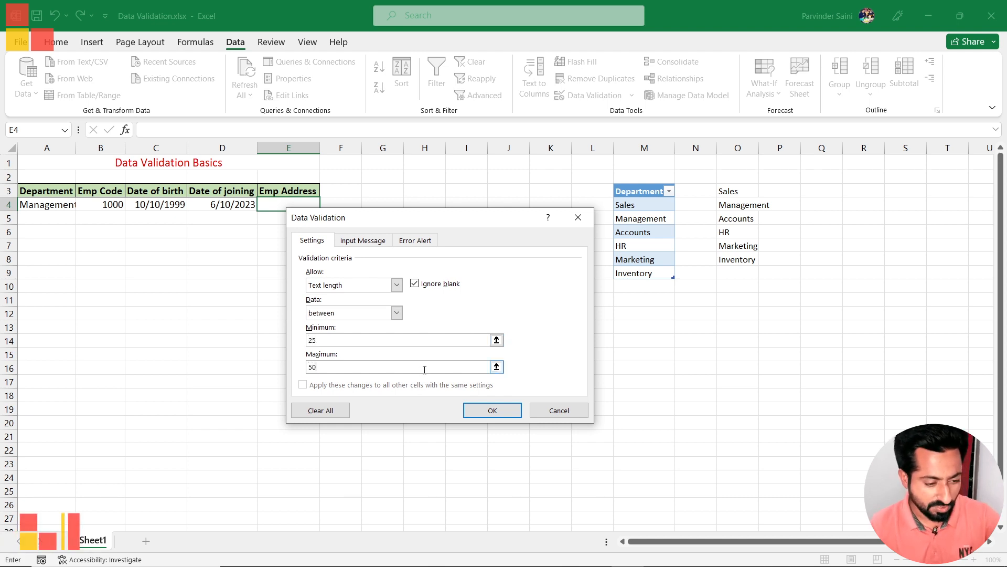
left_click(493, 412)
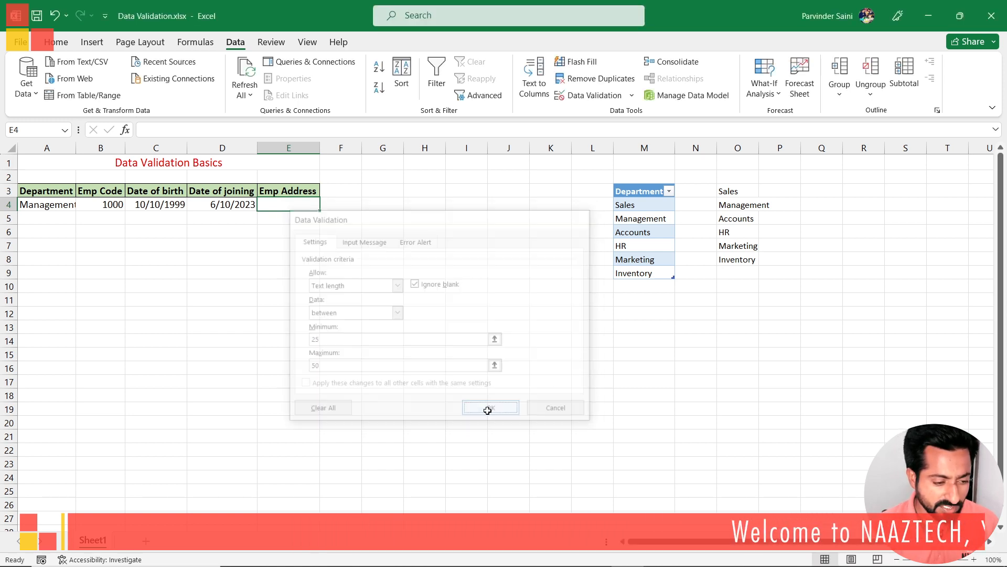